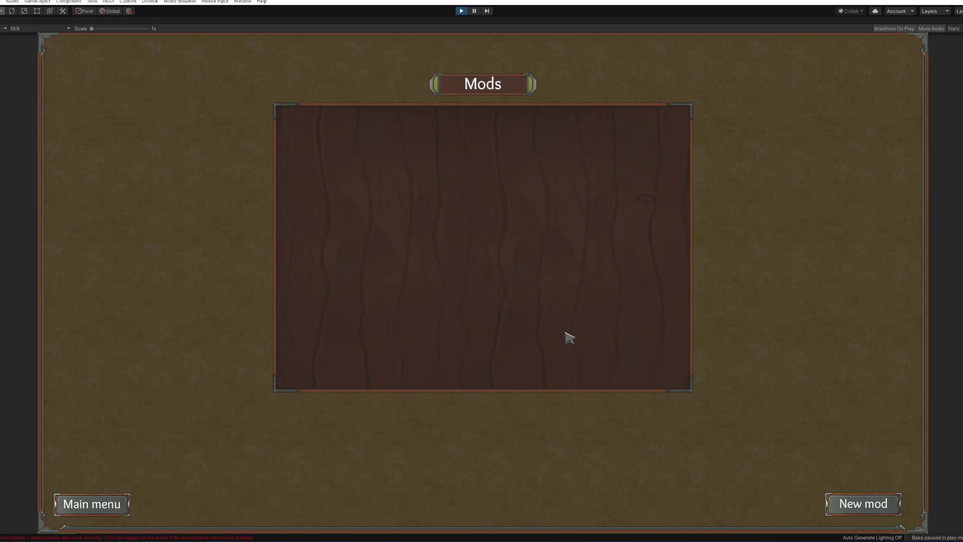
Rename the mod from Unnamed11 to testquestmod.
left_click(853, 504)
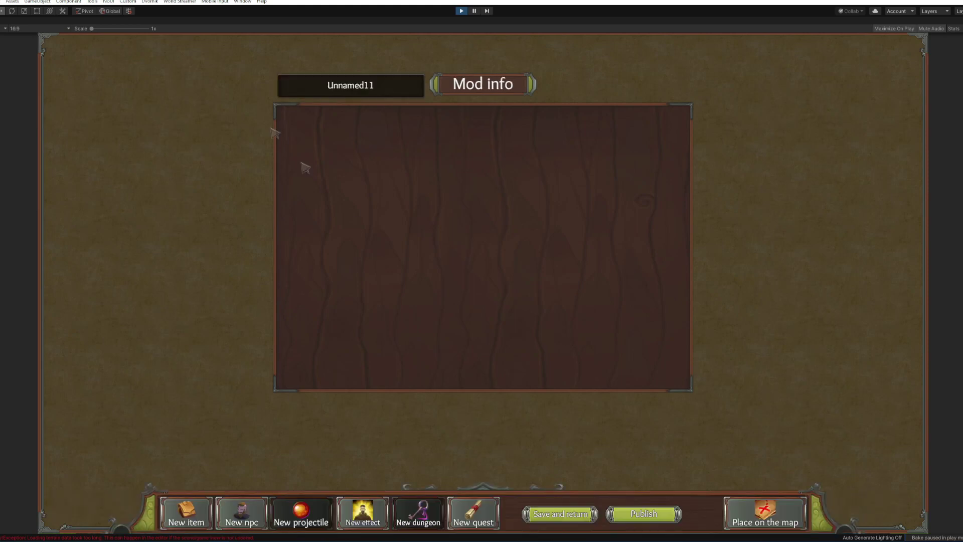
left_click(354, 86)
key("BackSpace")
type("testquestmod")
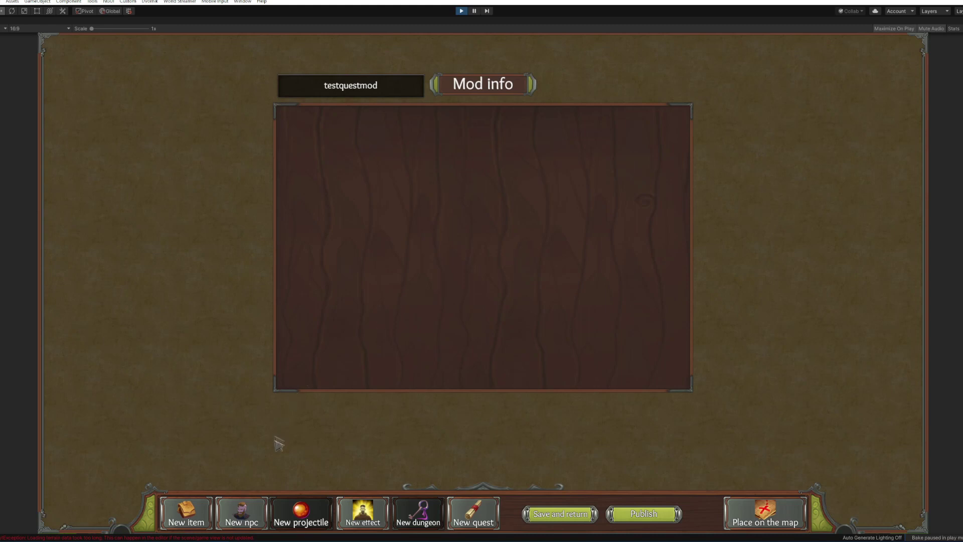
Create a new dialogue-type NPC named deliverynpc.
left_click(260, 514)
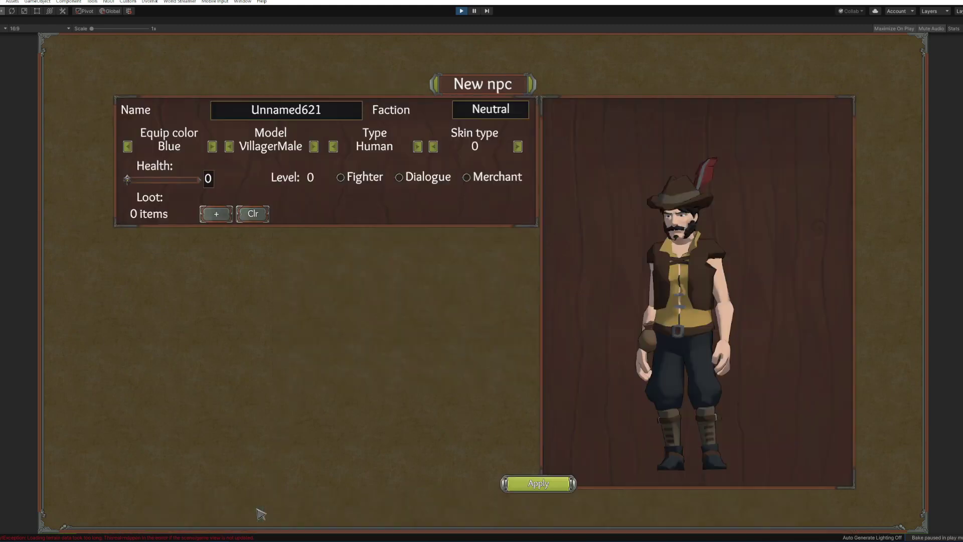
left_click(316, 121)
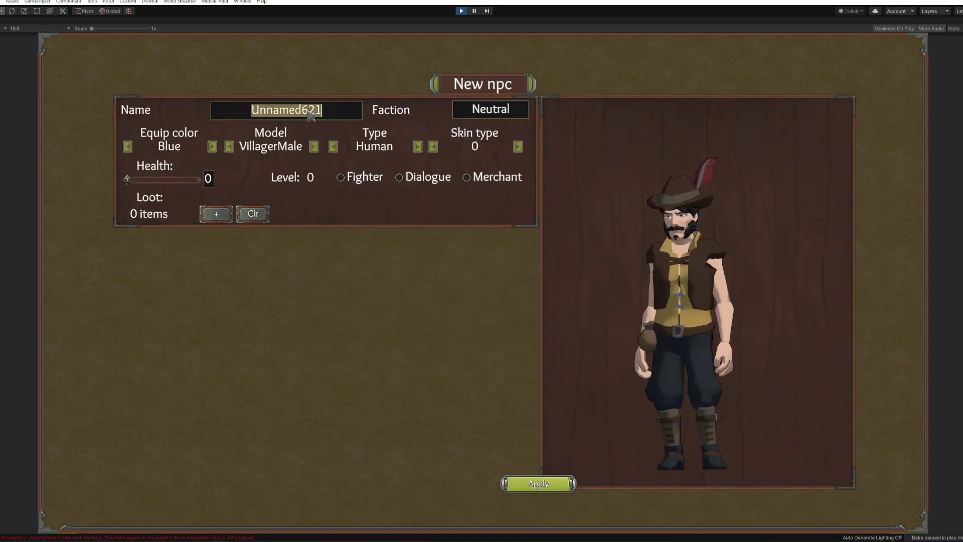
left_click(421, 211)
left_click(408, 182)
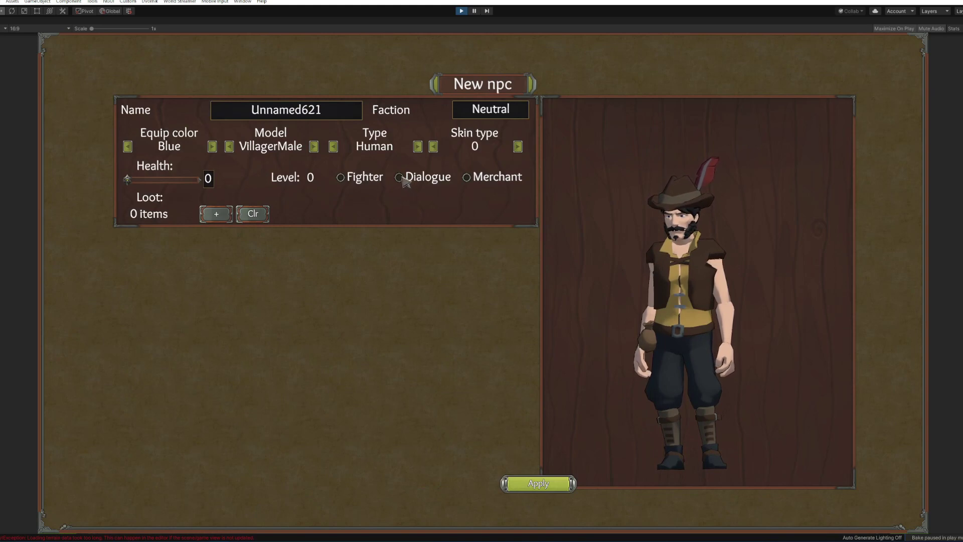
left_click(301, 117)
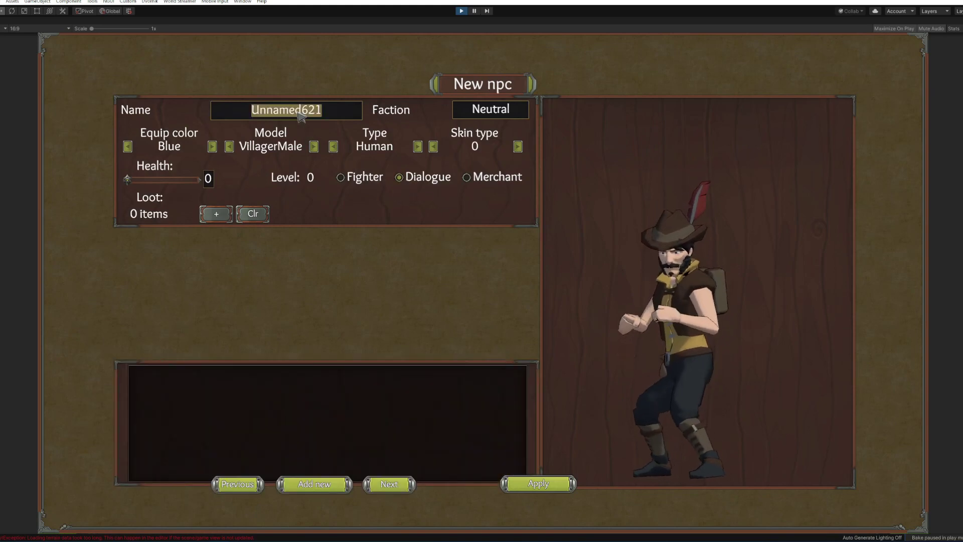
type("delivery")
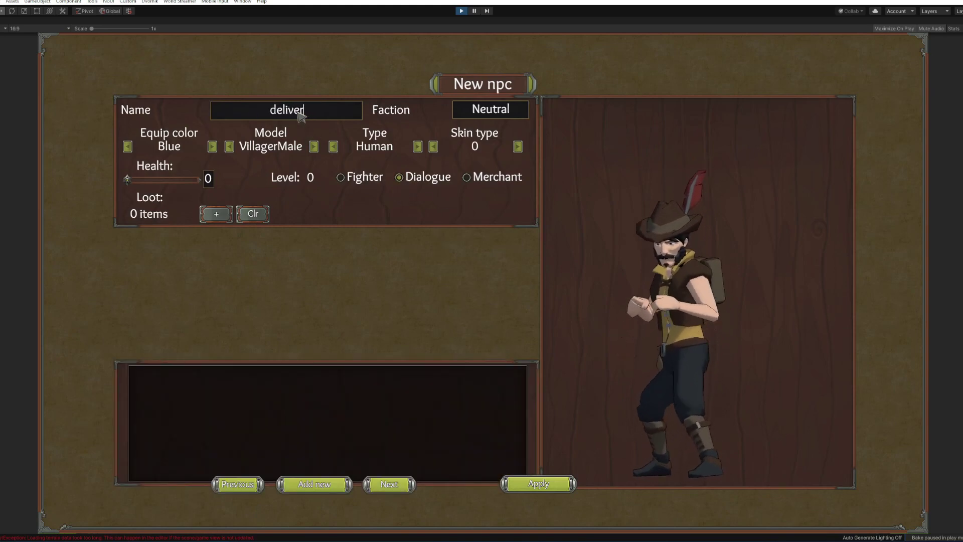
type("npc")
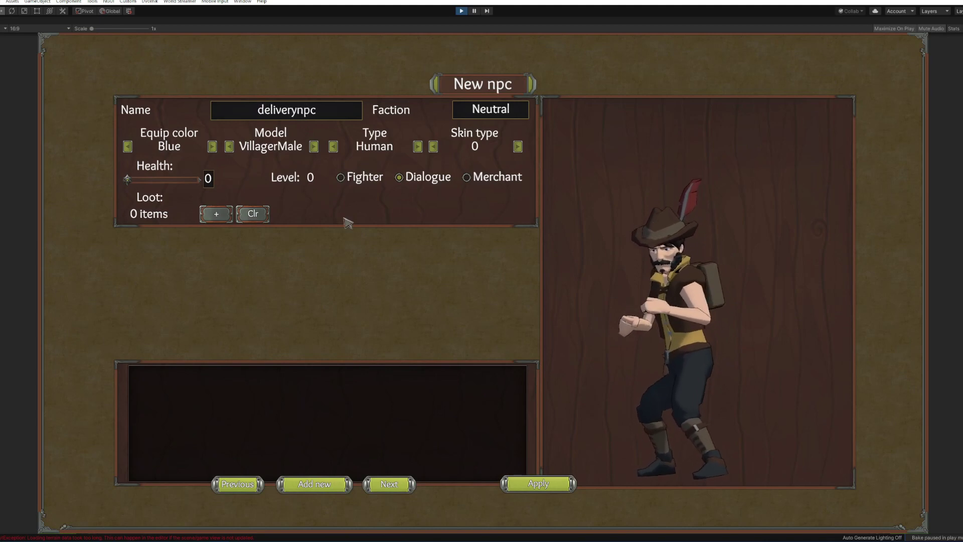
Give deliverynpc a player line 'here is the item' that ends the conversation, and apply.
left_click(328, 491)
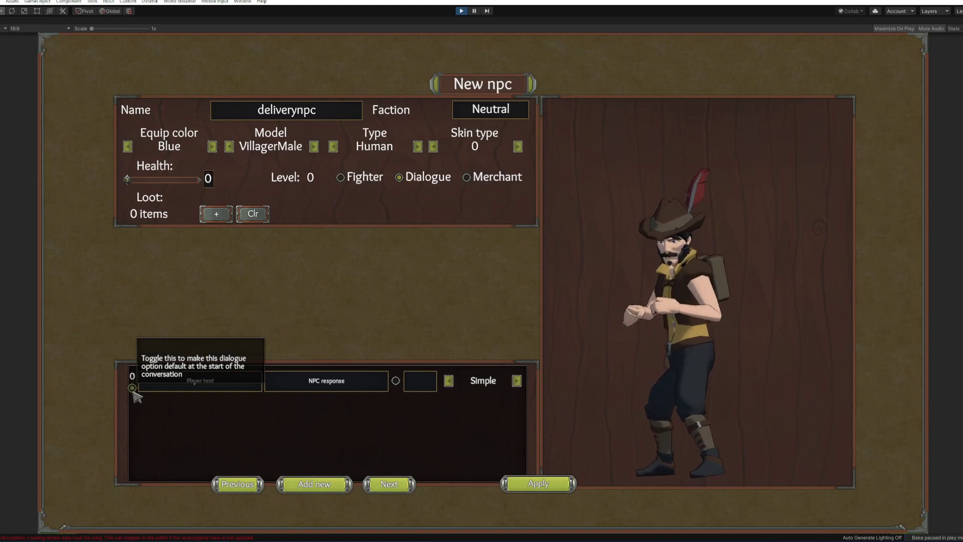
left_click(221, 394)
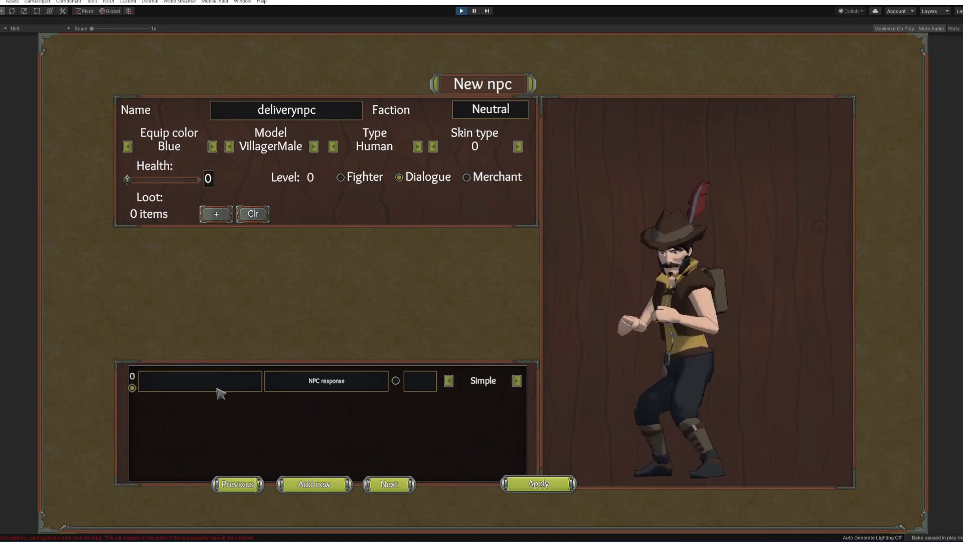
type("here is the item")
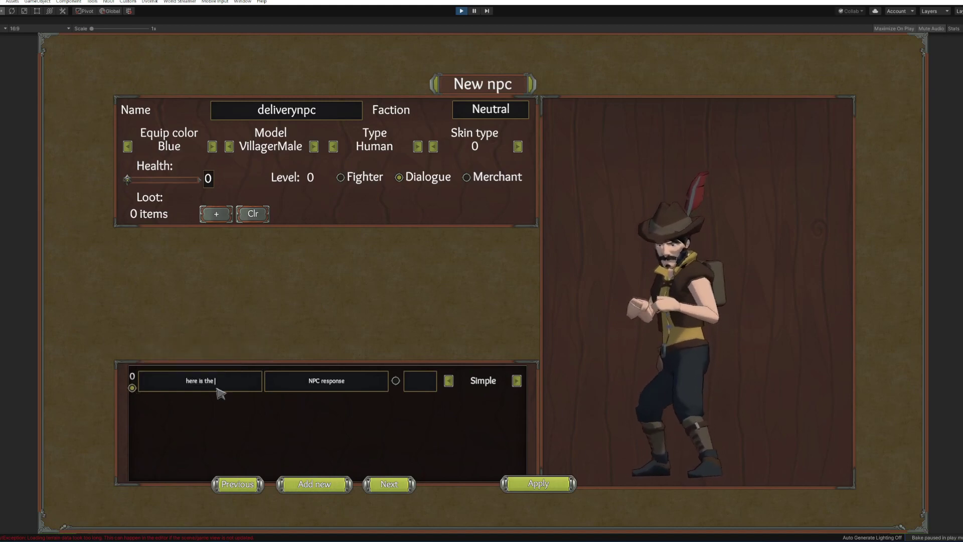
left_click(396, 381)
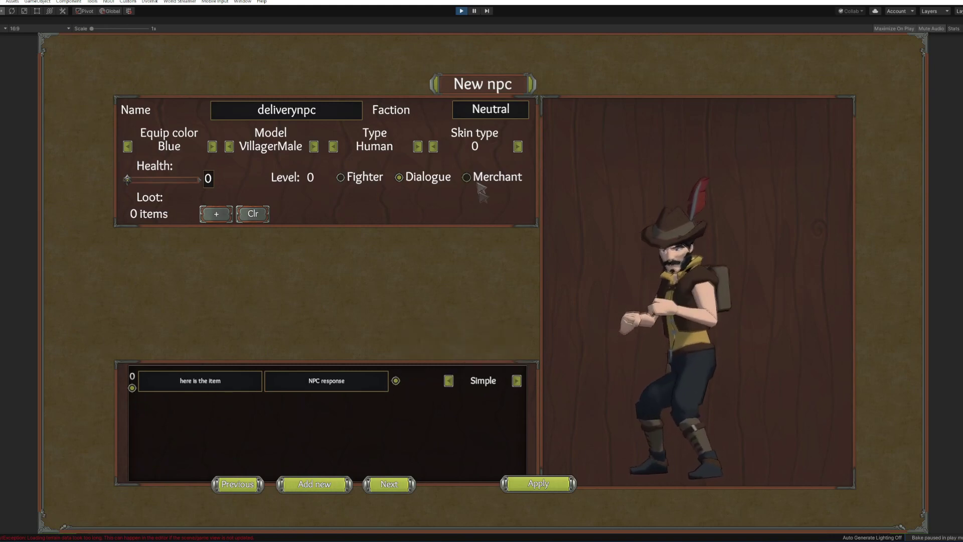
left_click(538, 484)
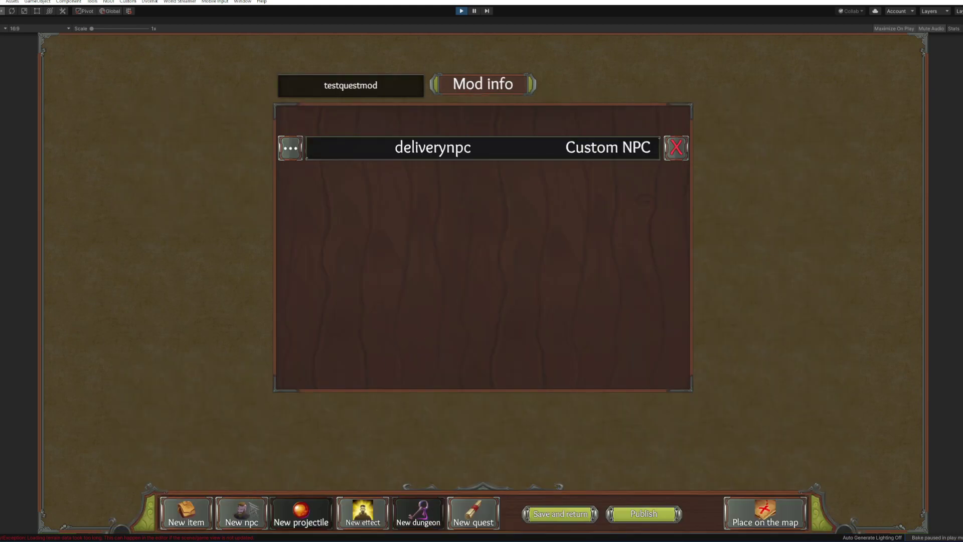
Create a new fighter NPC in the Enemies faction with type Skeleton.
left_click(248, 513)
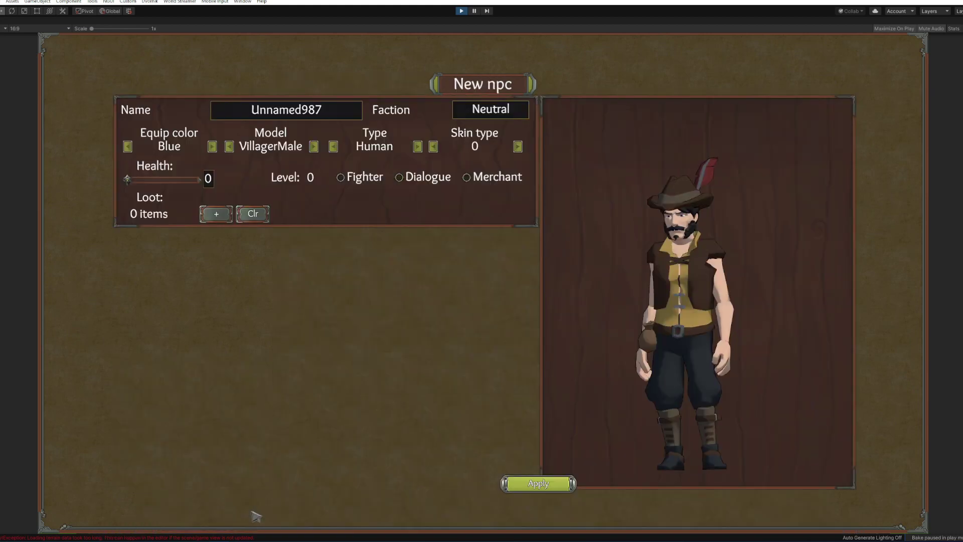
left_click(354, 184)
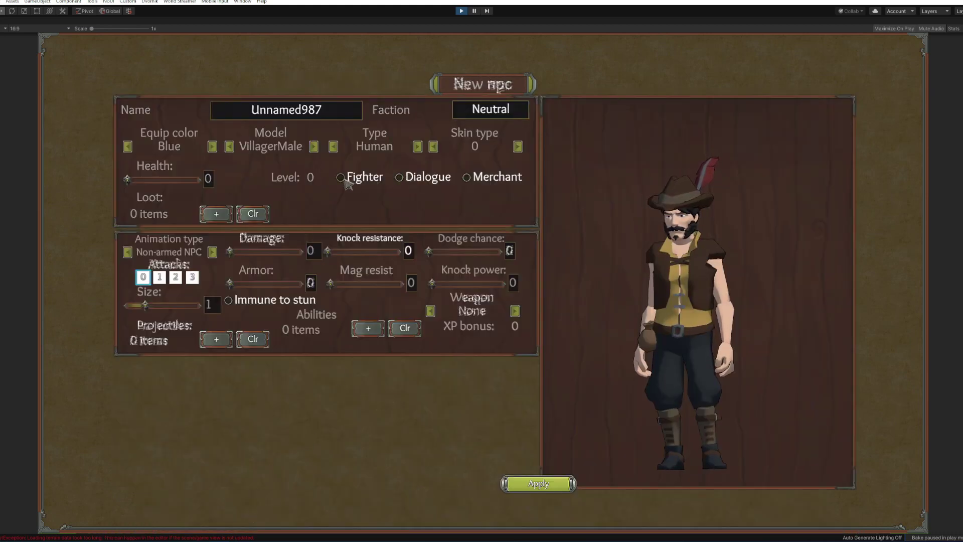
left_click(492, 113)
left_click(498, 149)
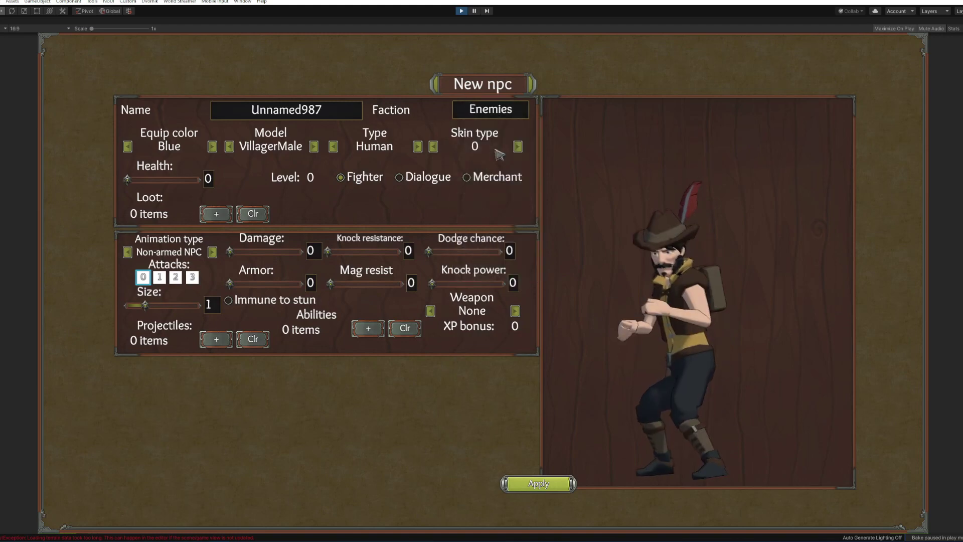
left_click(417, 146)
Name the skeleton killnpc, raise its health, and save it to the mod.
left_click(293, 112)
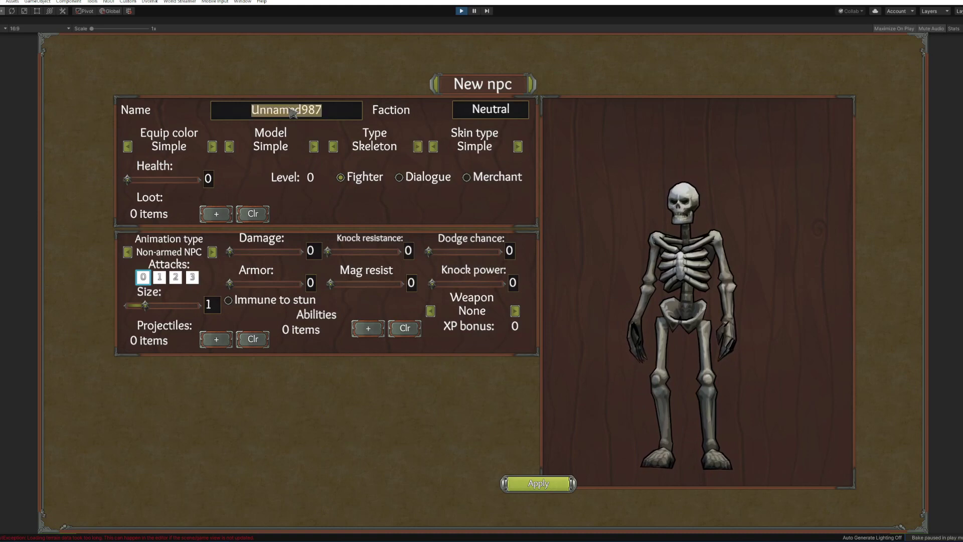
type("killmed")
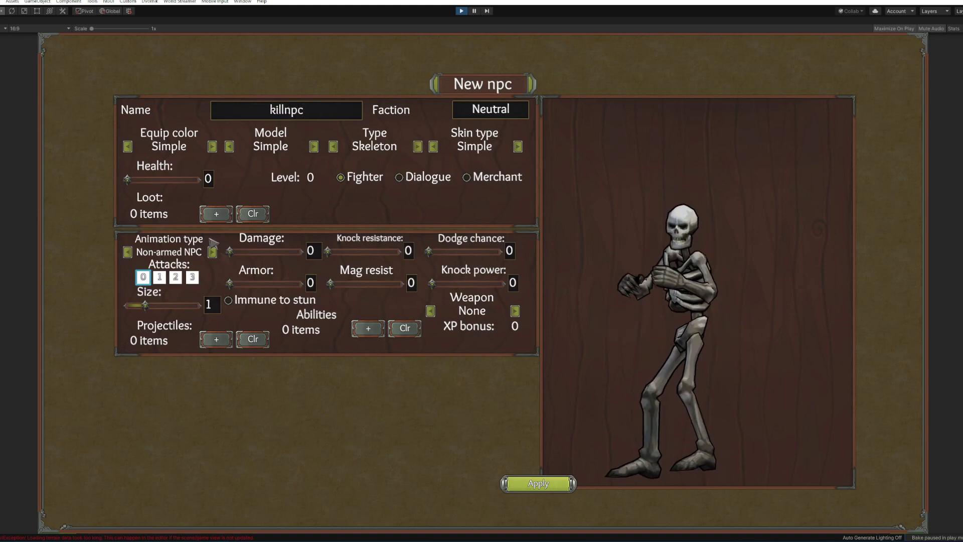
left_click_drag(127, 180, 128, 180)
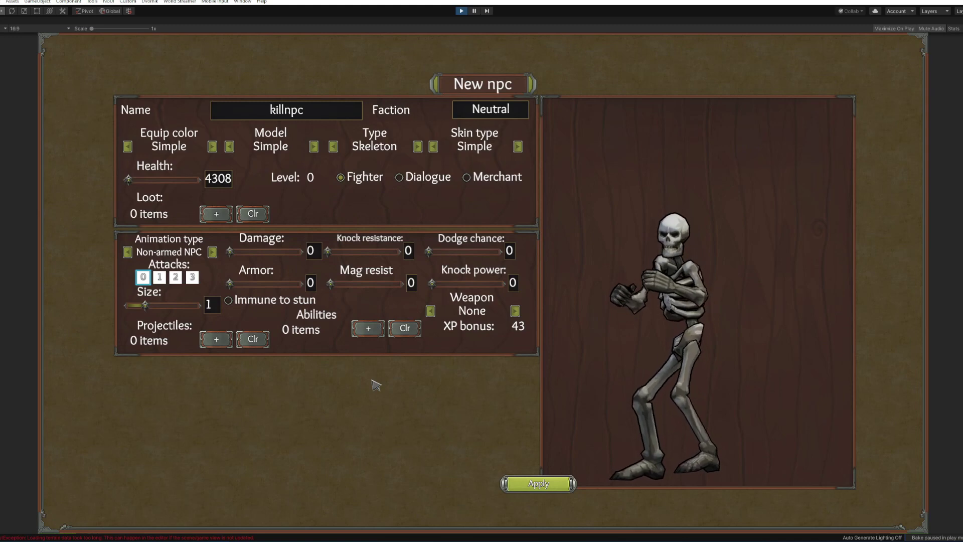
left_click(531, 483)
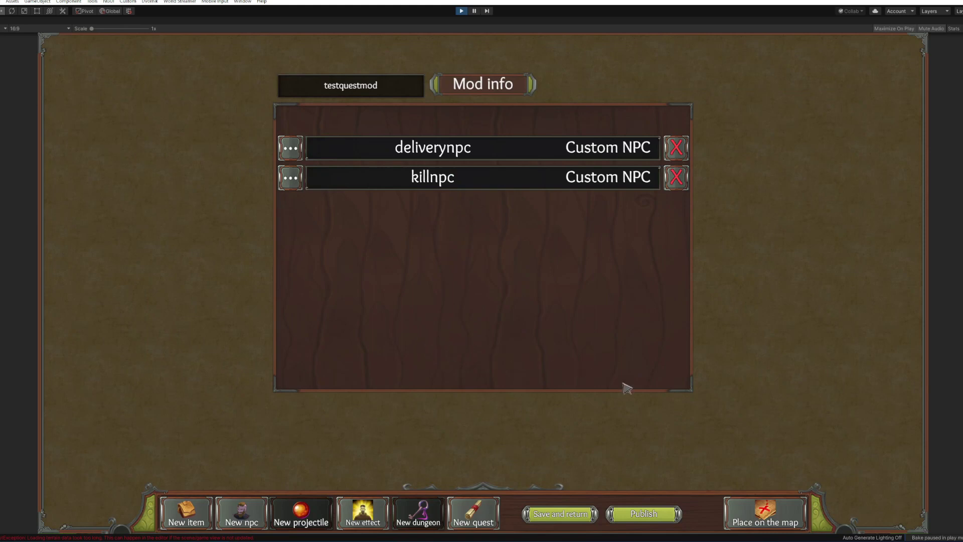
left_click(756, 512)
Place the mod's NPC spawn points along the left end of the cobblestone road.
key("d")
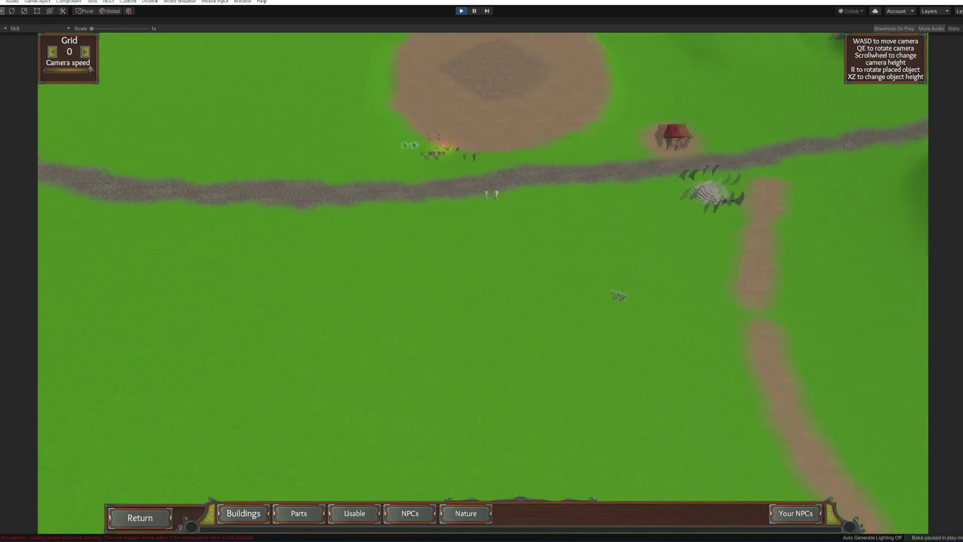
scroll(551, 261, "up", 2)
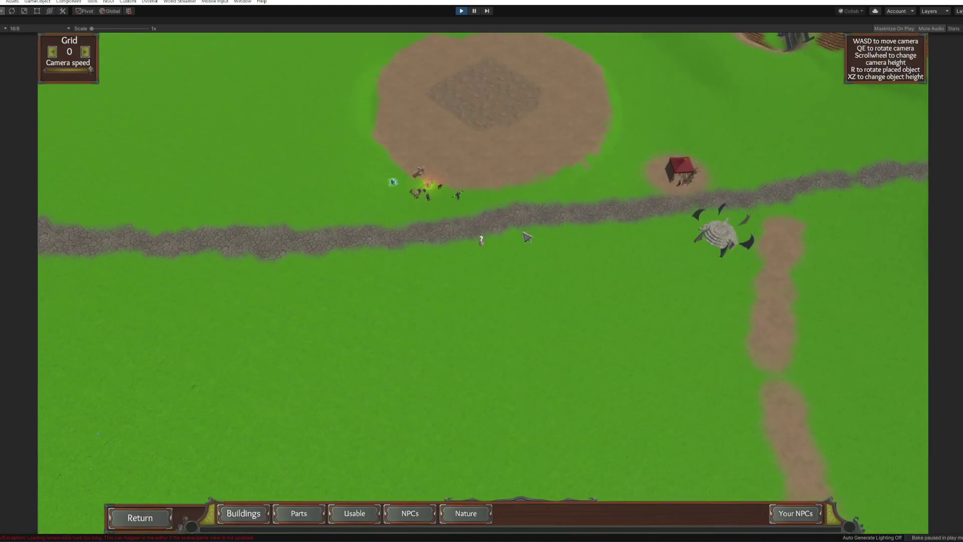
key("s")
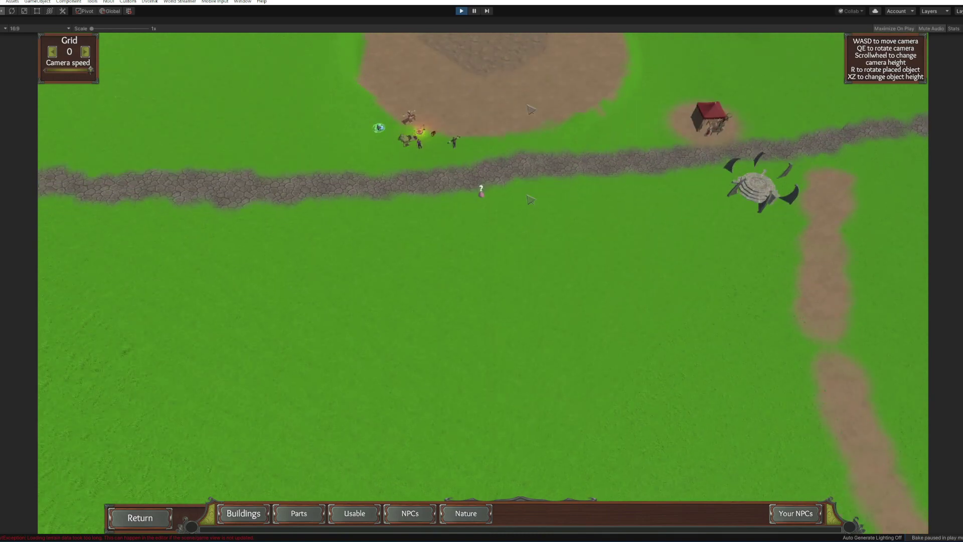
scroll(522, 243, "up", 2)
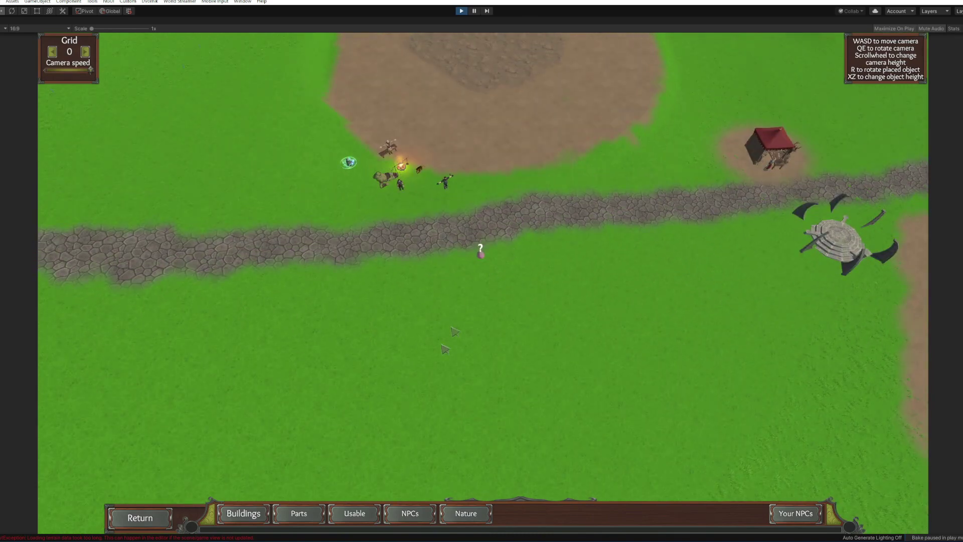
left_click(796, 515)
left_click(97, 266)
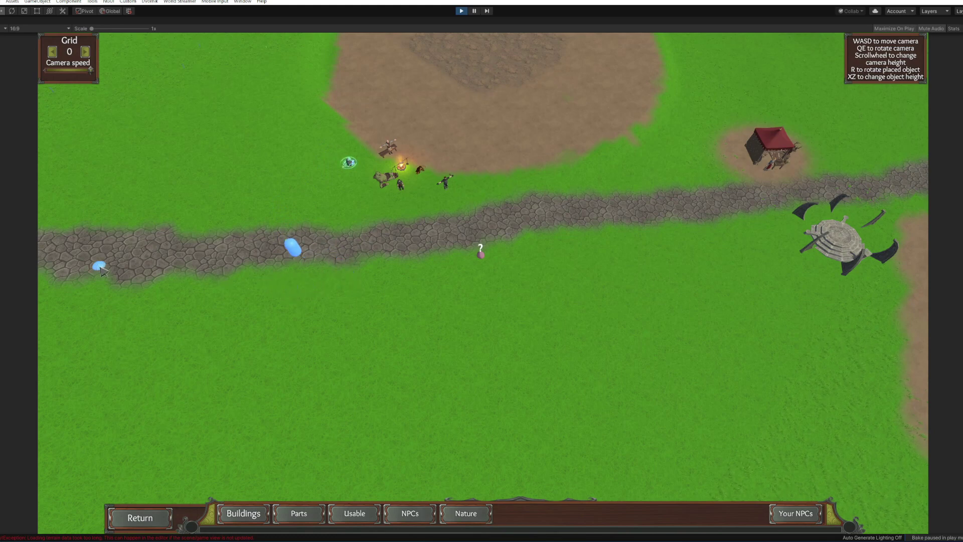
left_click(72, 270)
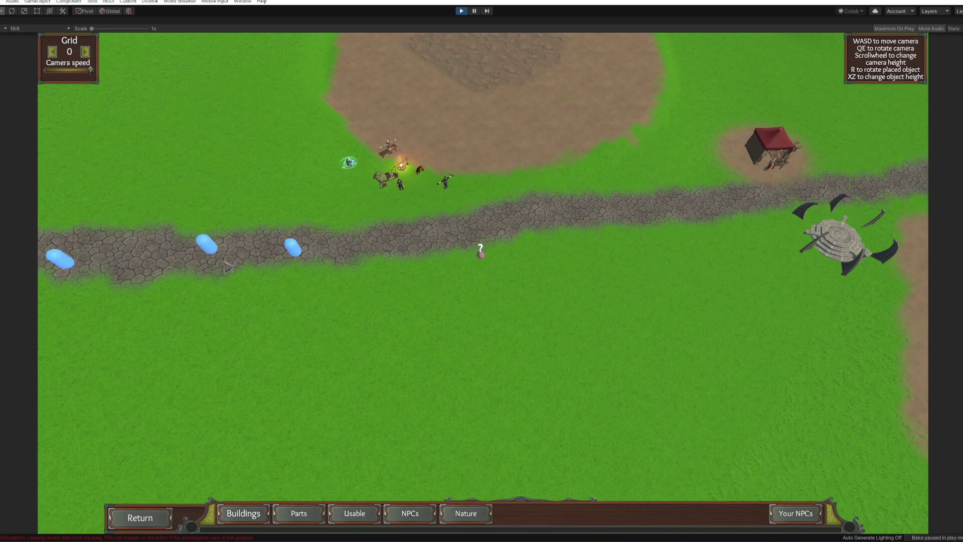
Set the left spawn point to spawn killnpc, then pick a Food crate from Usable.
left_click(296, 248)
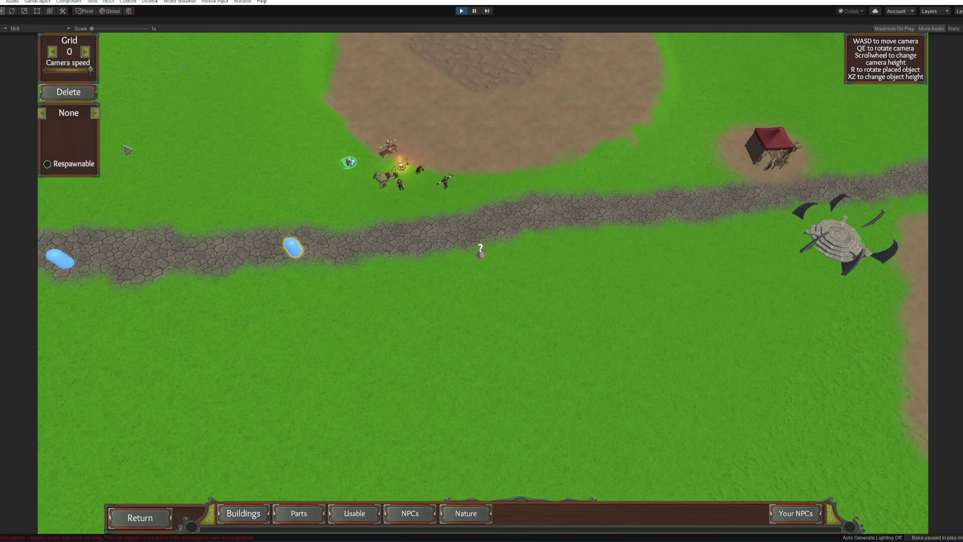
left_click(95, 113)
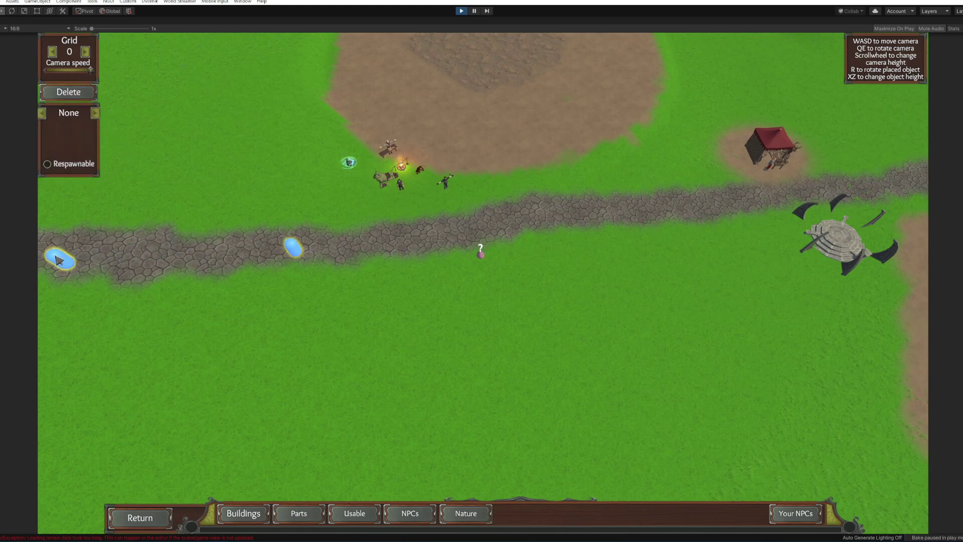
left_click(95, 113)
left_click(95, 113)
left_click(368, 516)
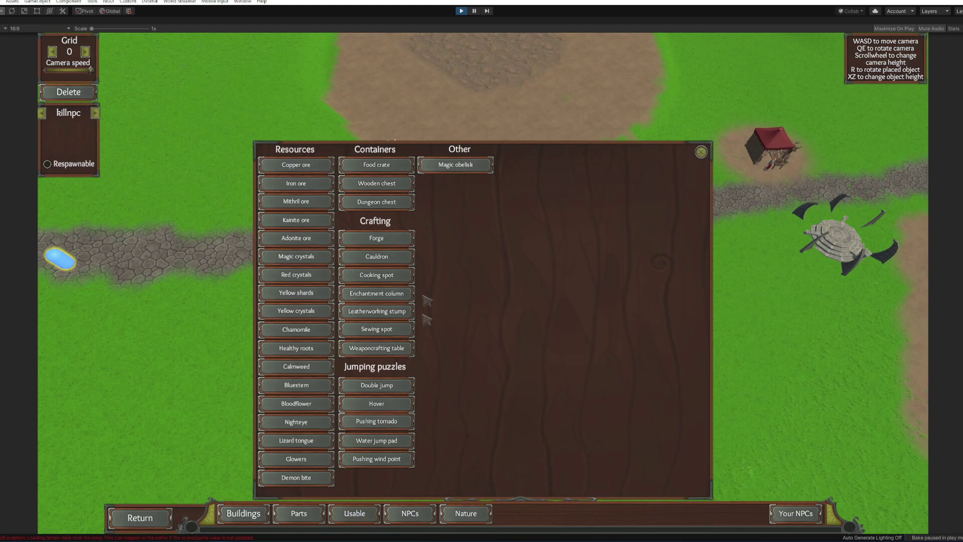
left_click(389, 171)
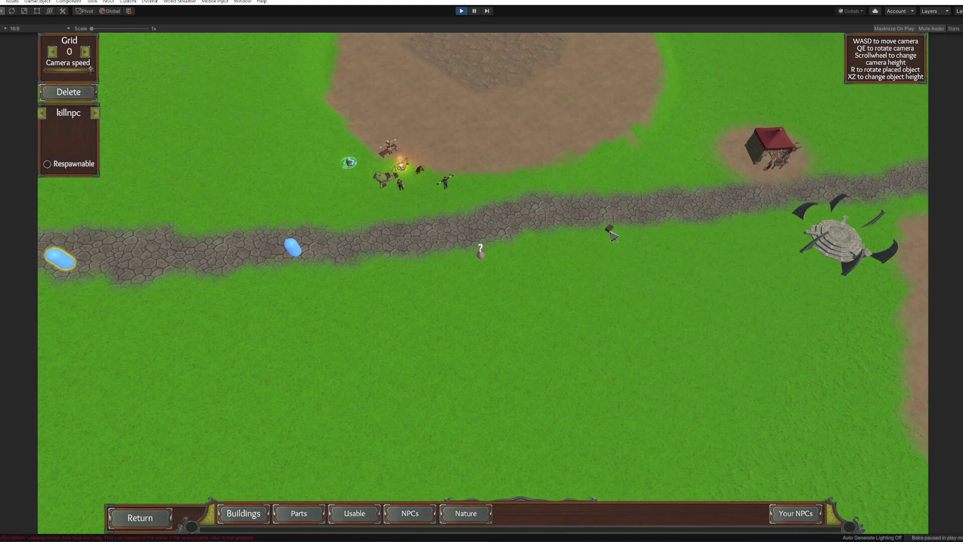
Place the food crate beside the path with a Worn shortsword inside.
left_click(609, 235)
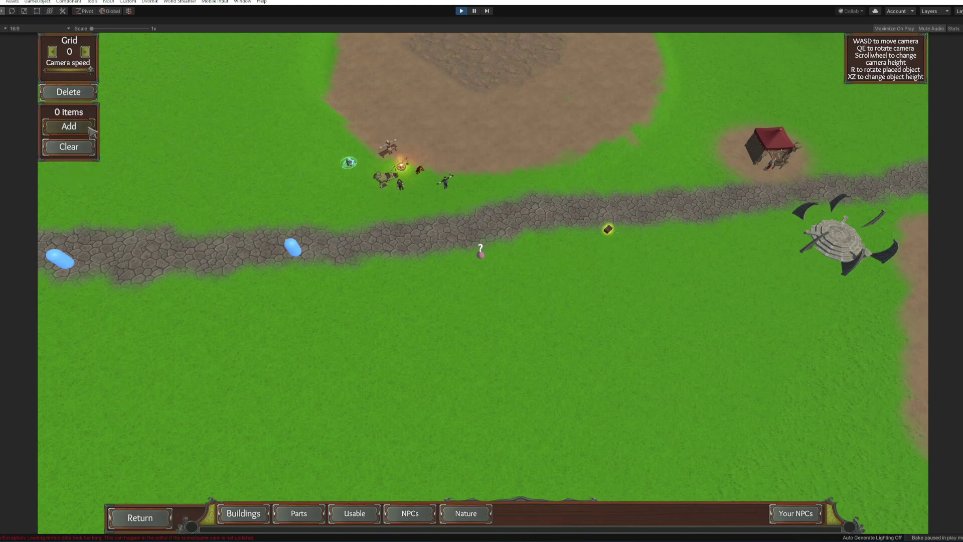
left_click(93, 128)
left_click(266, 276)
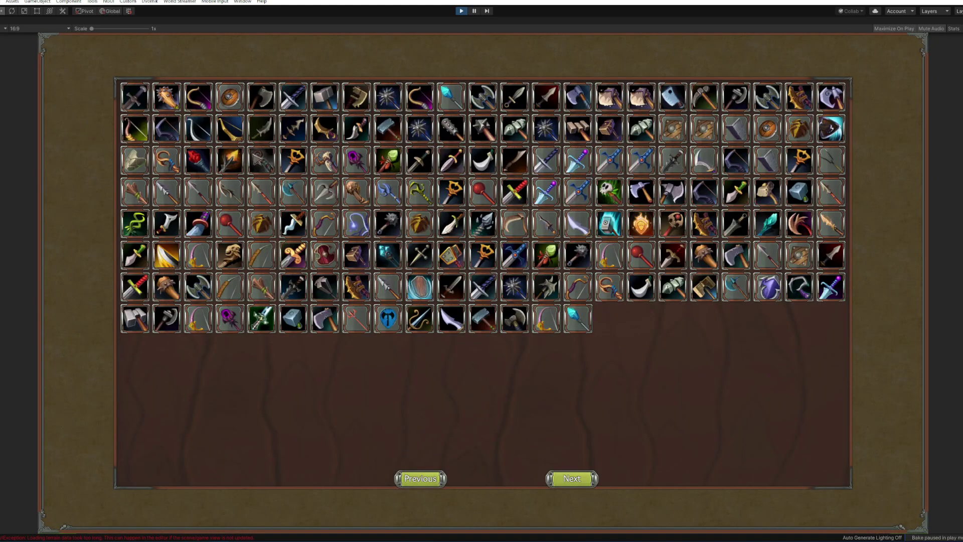
left_click(136, 100)
scroll(477, 221, "up", 2)
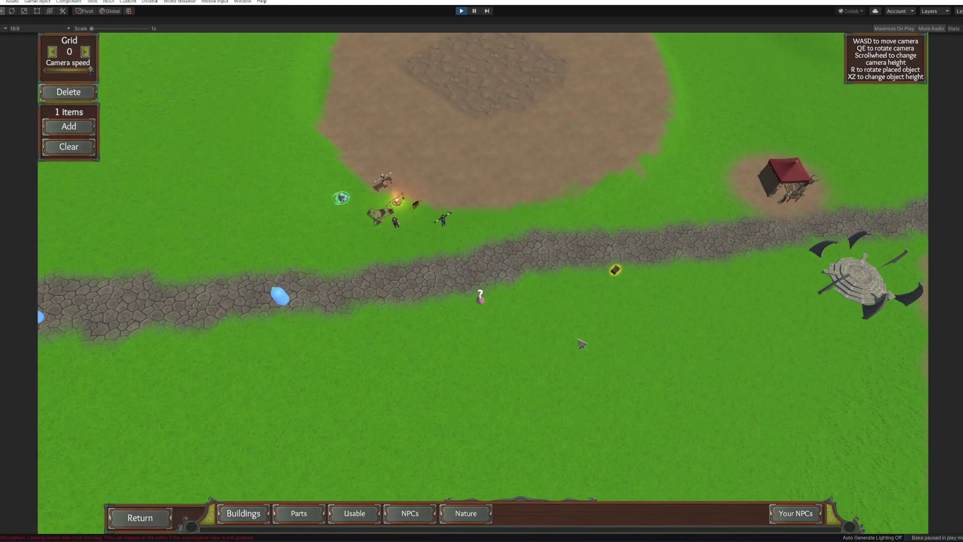
Return from the map to testquestmod's mod details and begin a new quest.
left_click(156, 523)
left_click(549, 513)
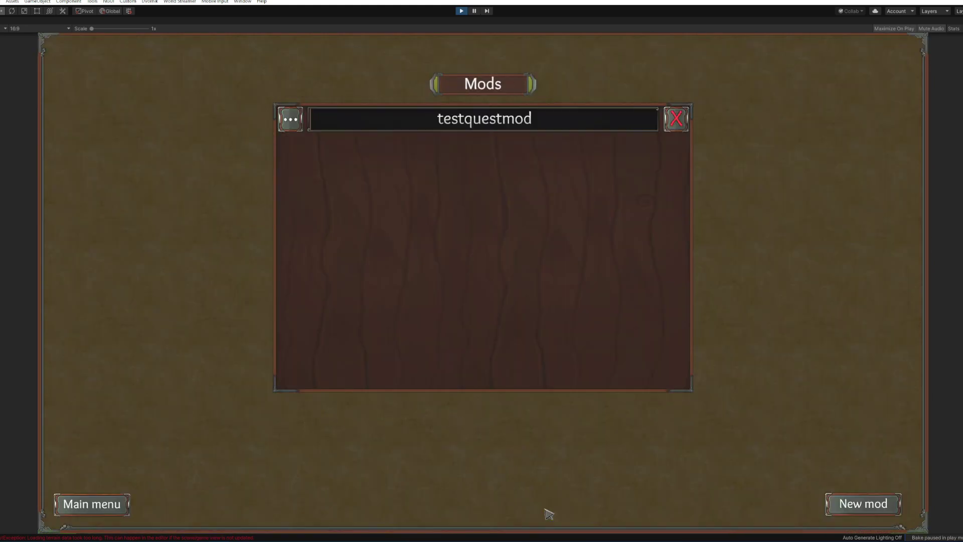
left_click(291, 120)
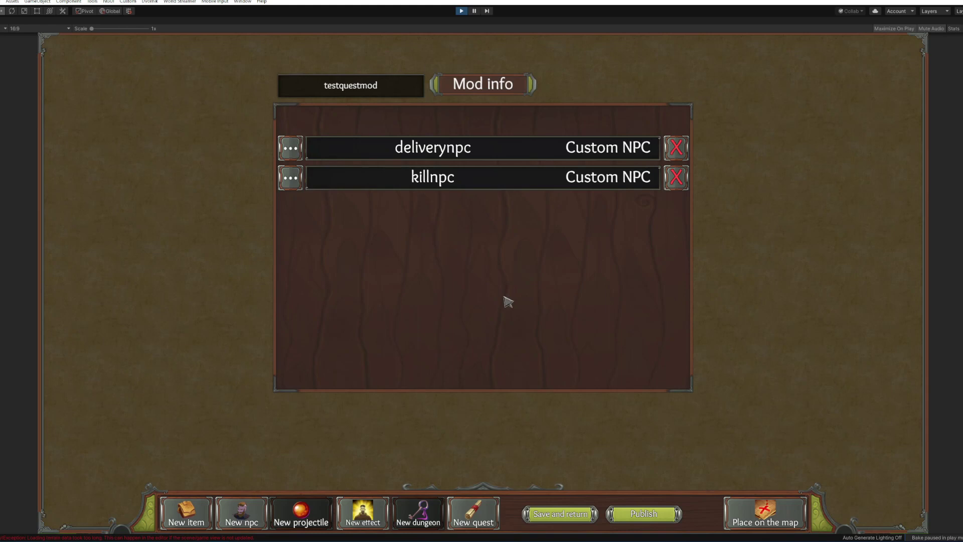
left_click(477, 512)
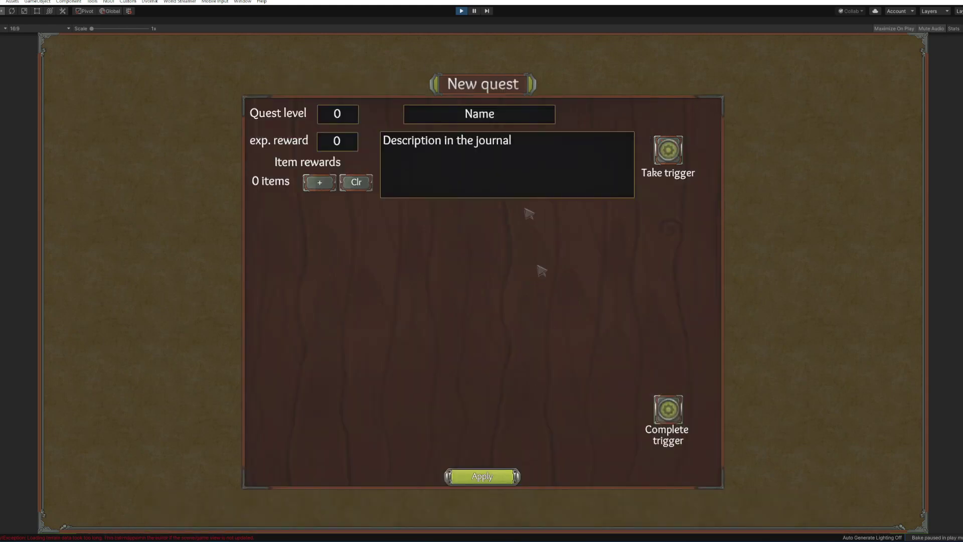
Name the quest testquest with level 1, 100 exp reward and description 'test description'.
left_click(479, 118)
type("testquest")
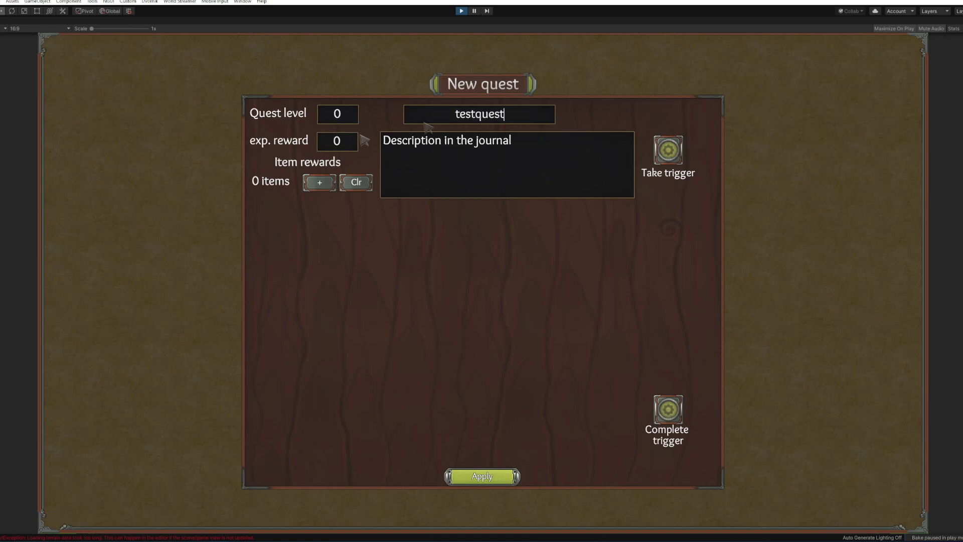
left_click(347, 119)
type("1")
left_click(337, 142)
type("100")
left_click(470, 157)
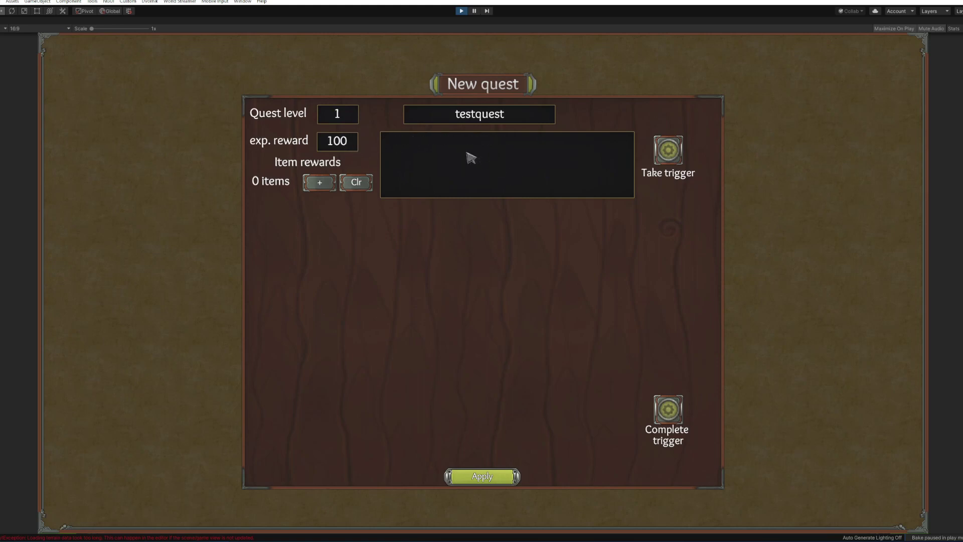
type("test descript")
type("ion")
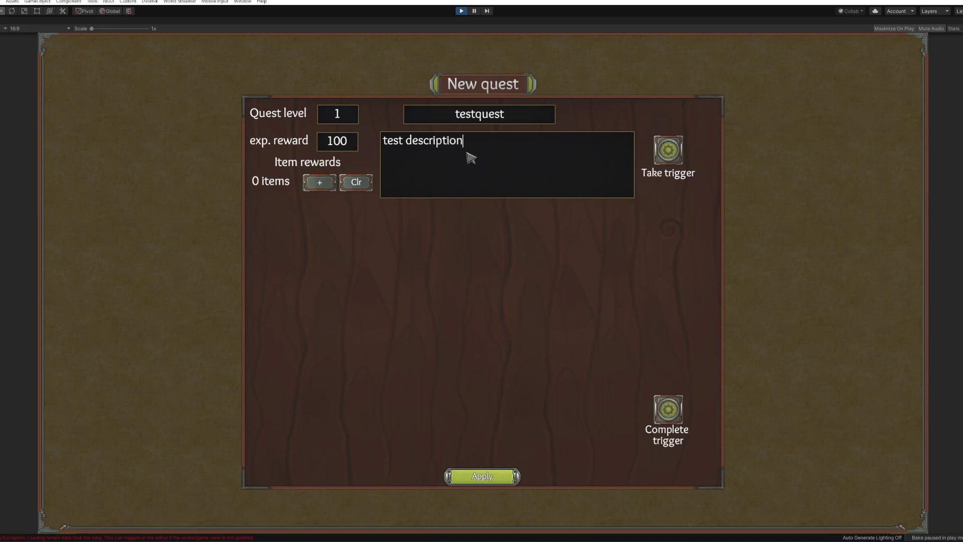
left_click(675, 155)
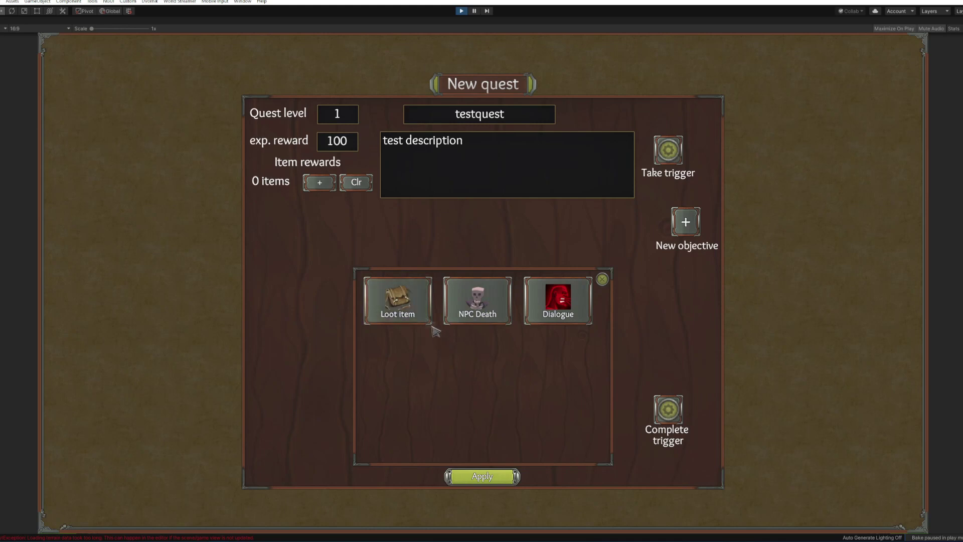
Set the quest's start trigger to looting the Worn shortsword.
left_click(423, 314)
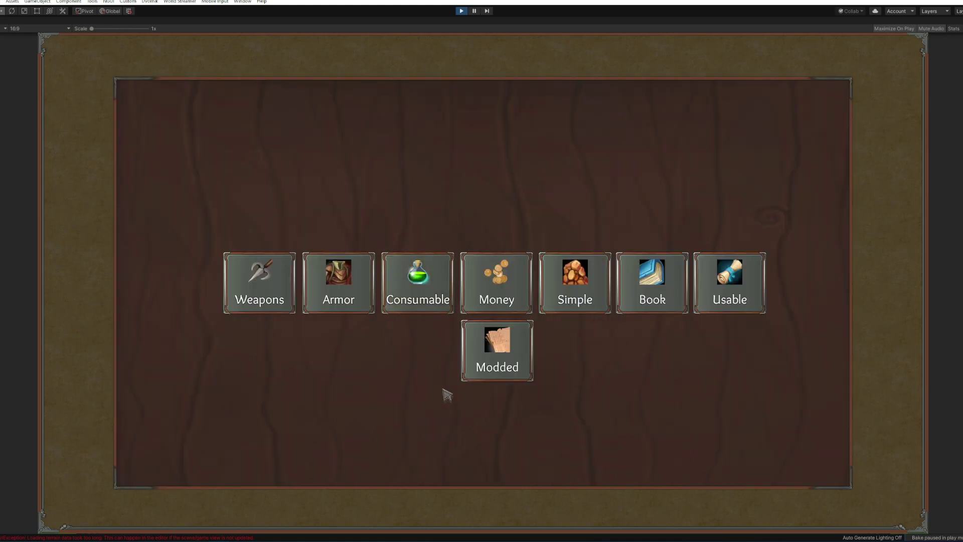
left_click(275, 296)
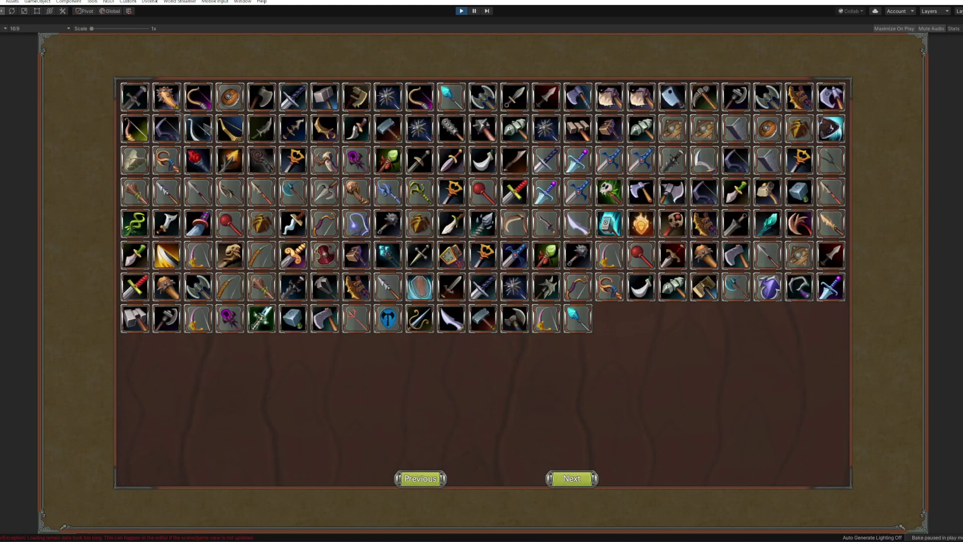
left_click(141, 103)
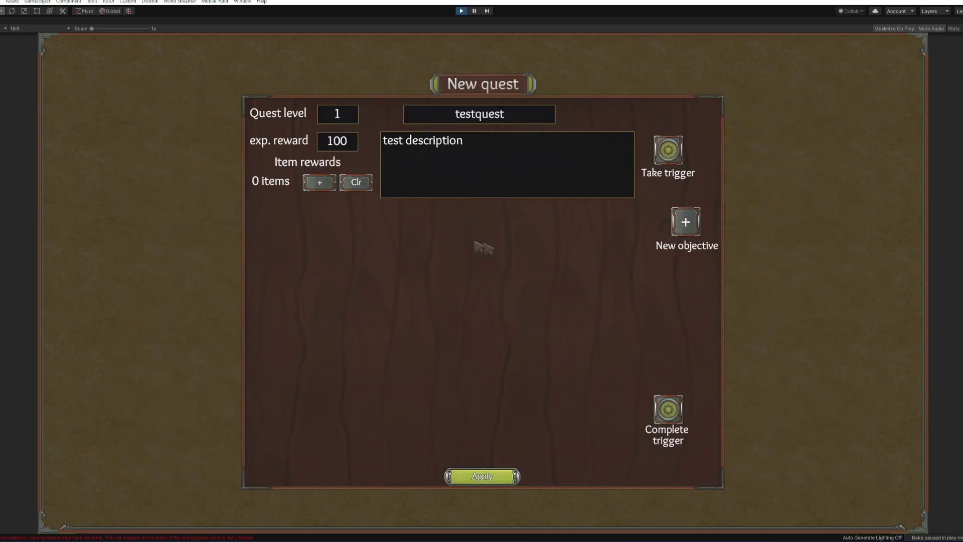
Add a quest objective named 'kill skeleton npc'.
left_click(689, 224)
left_click(340, 228)
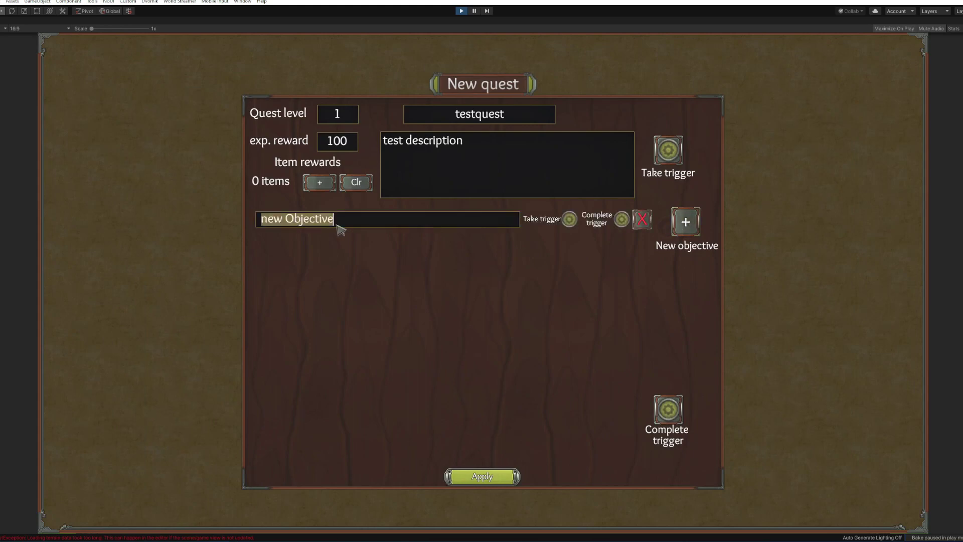
type("kill s")
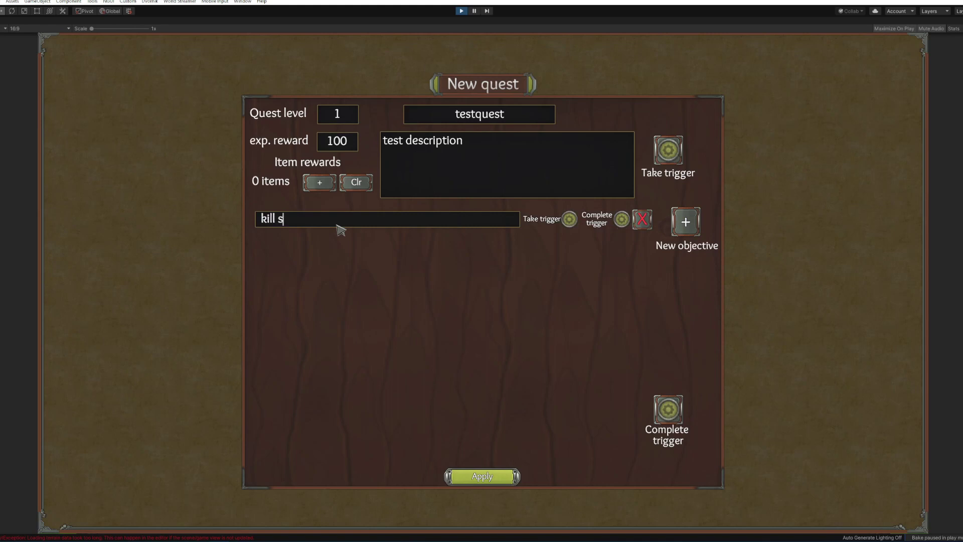
type("keleton npc")
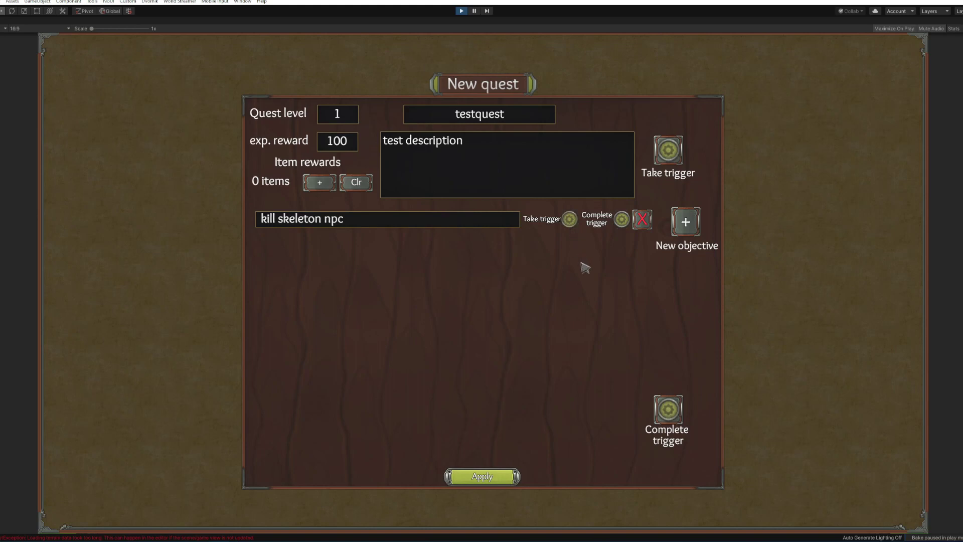
left_click(575, 227)
Make the 'kill skeleton npc' objective trigger on looting the Worn shortsword.
left_click(572, 221)
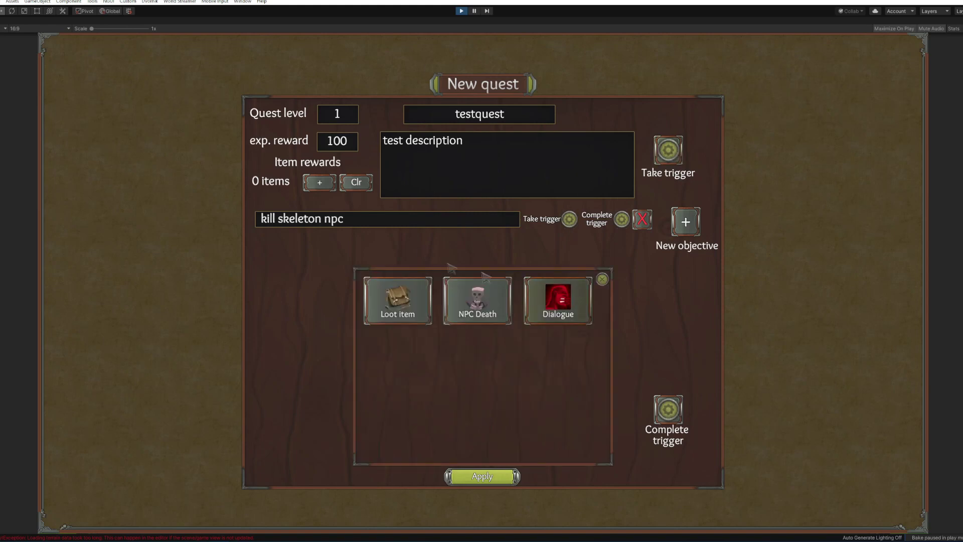
left_click(412, 308)
left_click(280, 287)
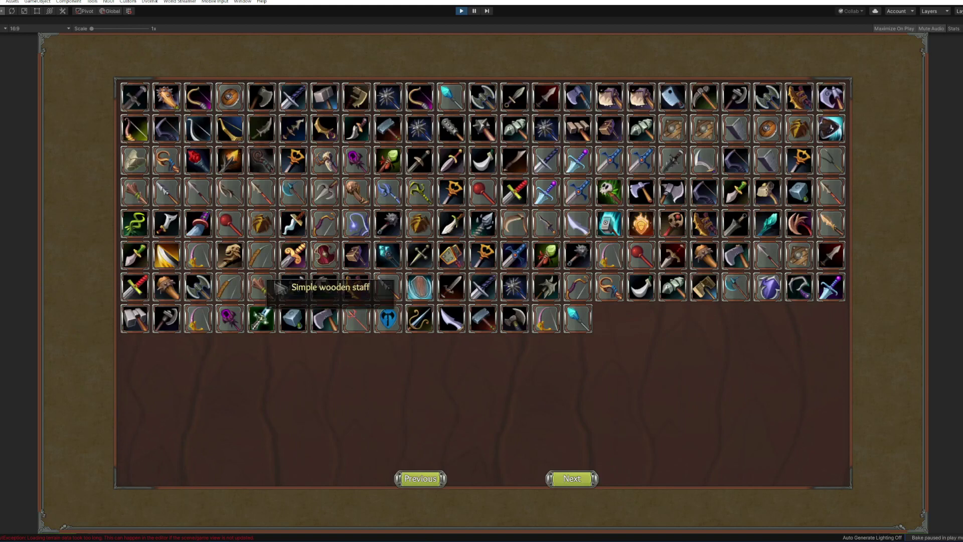
left_click(135, 99)
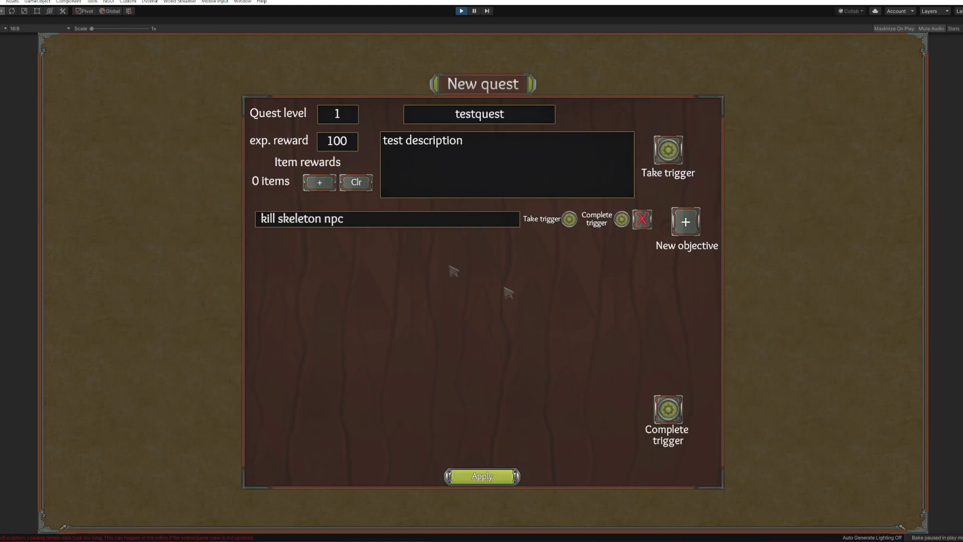
Set the objective's completion trigger to NPC Death of killnpc, then show the quest's completion trigger options.
left_click(622, 221)
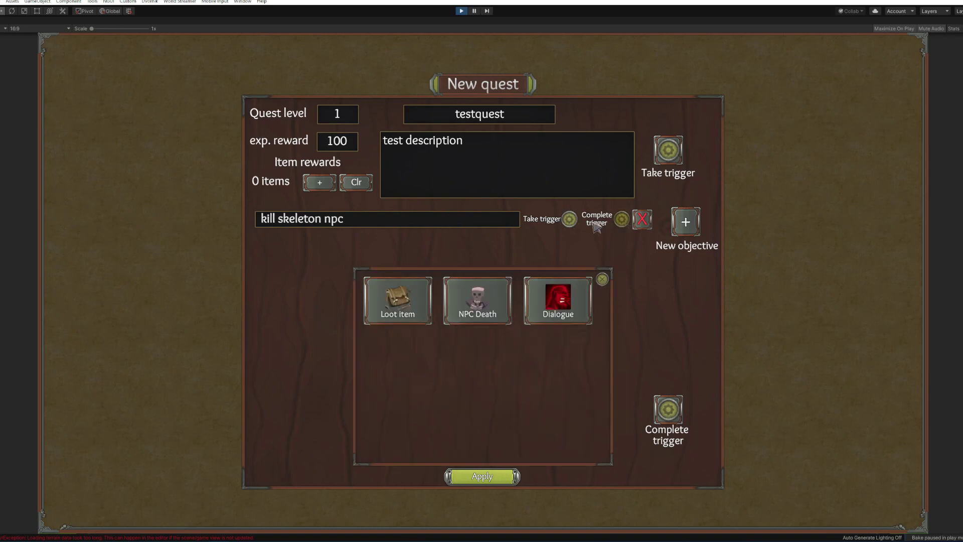
left_click(498, 310)
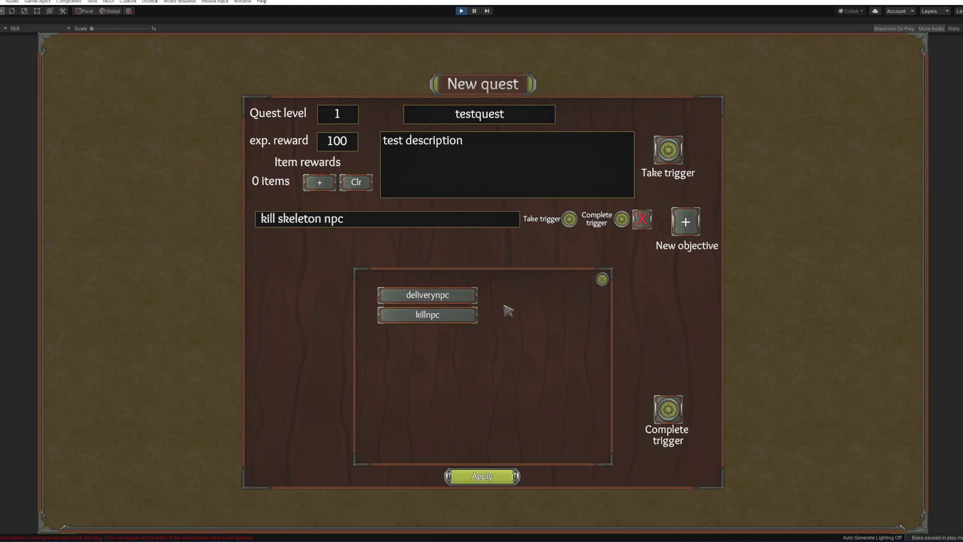
left_click(459, 320)
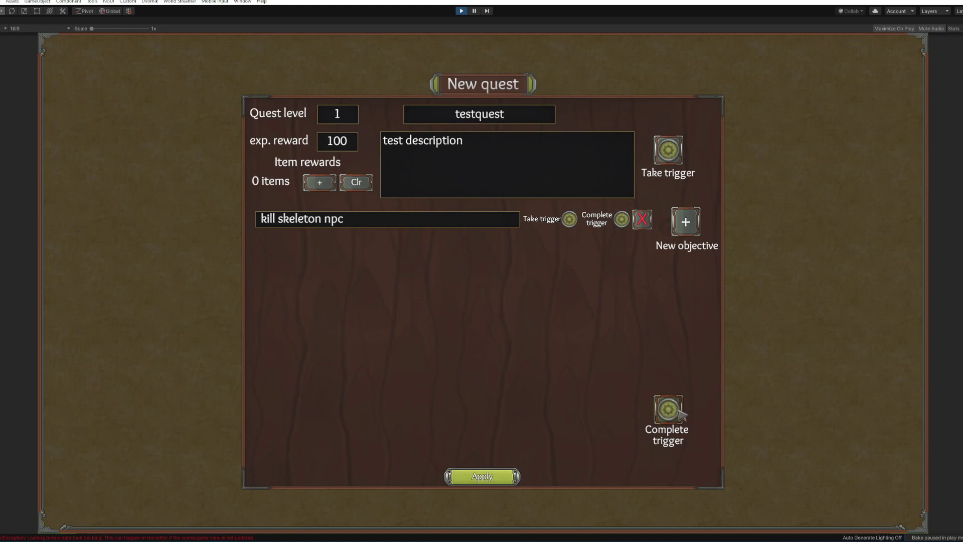
left_click(669, 410)
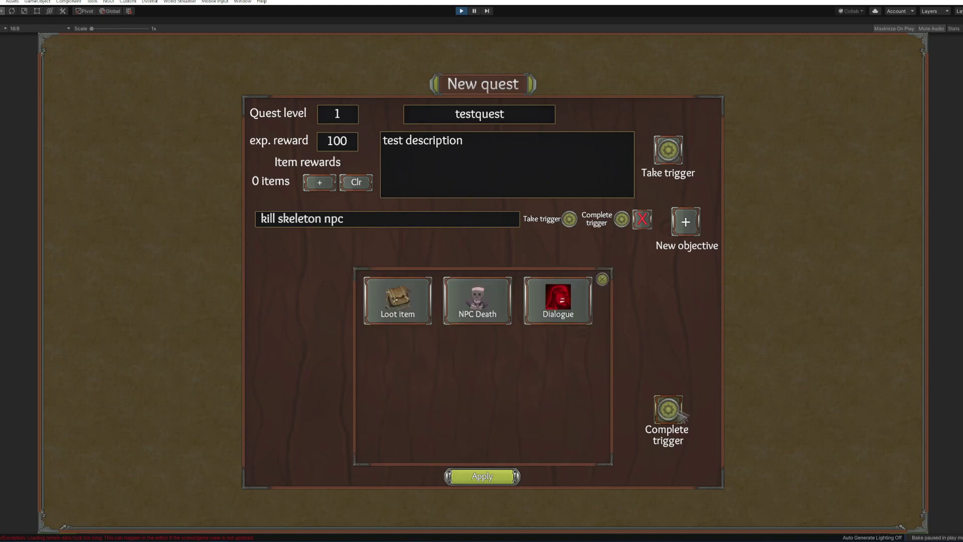
Complete testquest through Dialogue number 0 with deliverynpc, and save the quest into testquestmod.
left_click(573, 316)
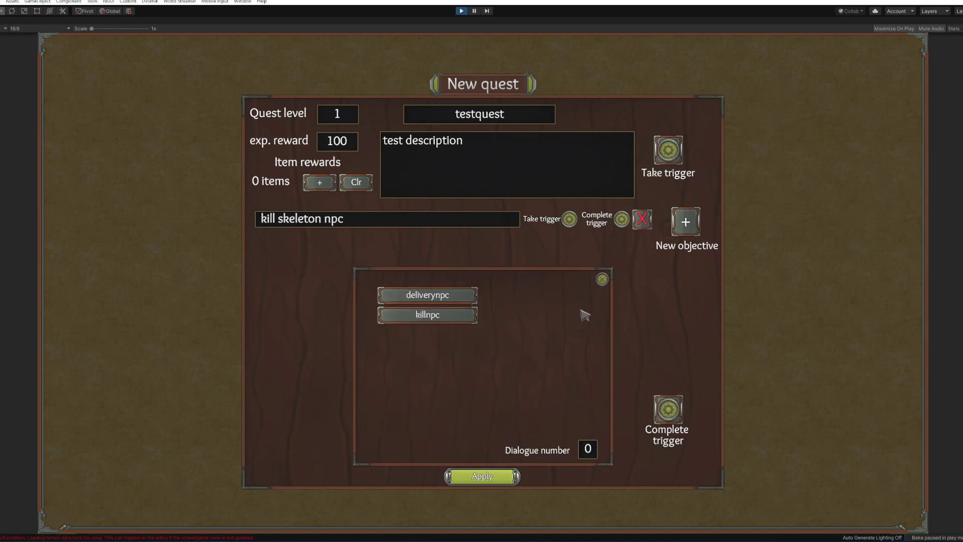
left_click(594, 451)
left_click(468, 298)
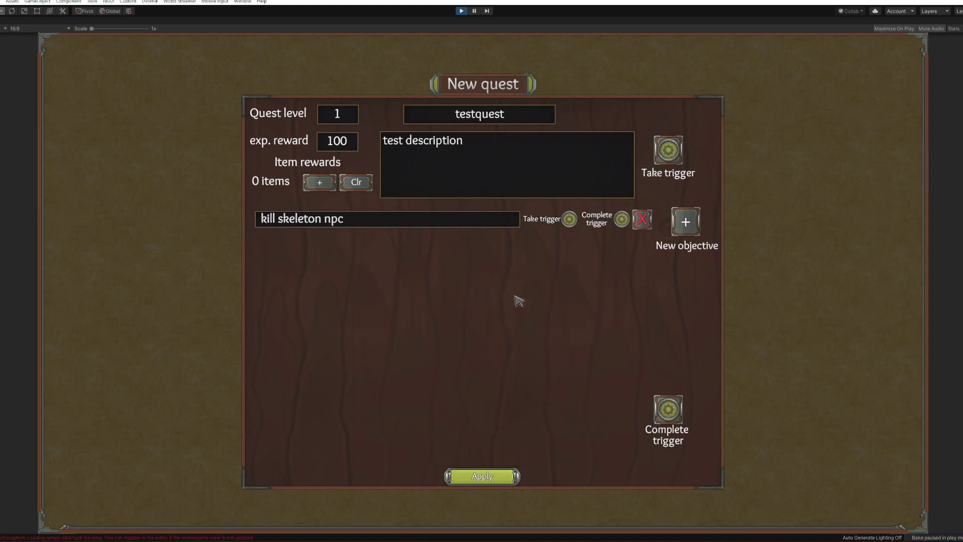
left_click(503, 480)
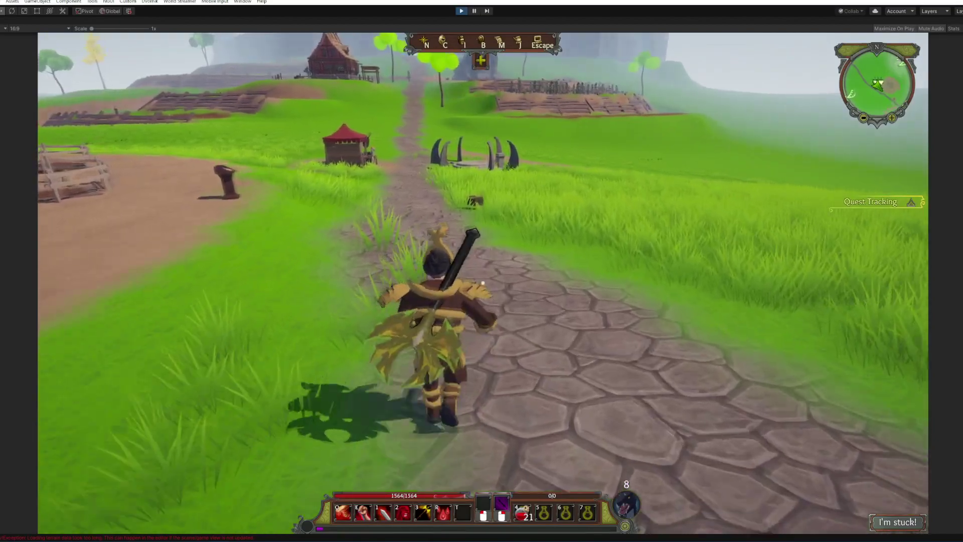
Run to the chest and loot the Worn shortsword to accept testquest.
key("w")
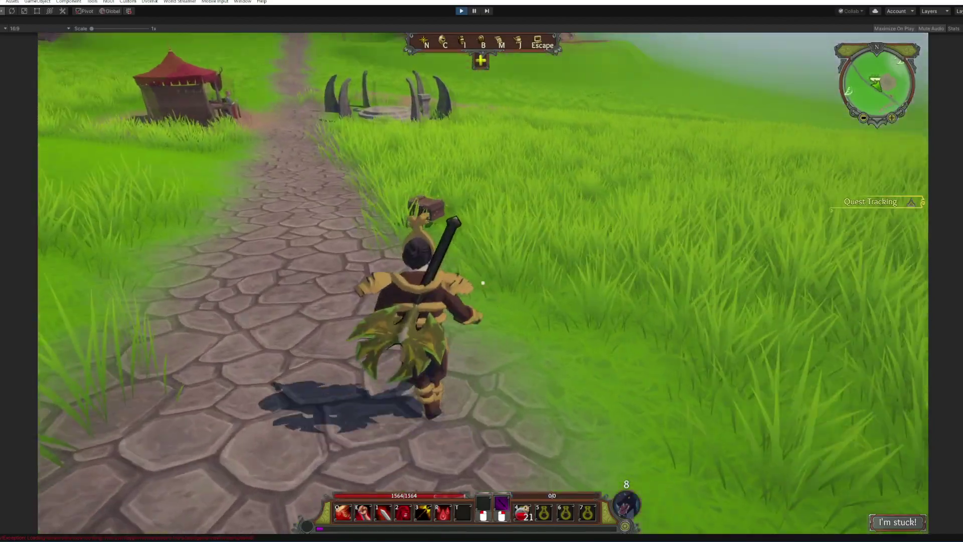
key("f")
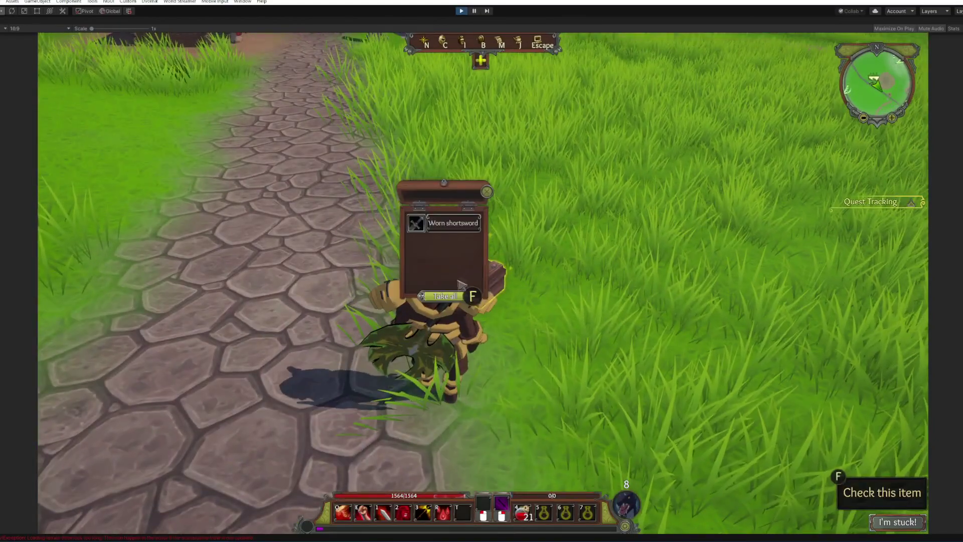
key("f")
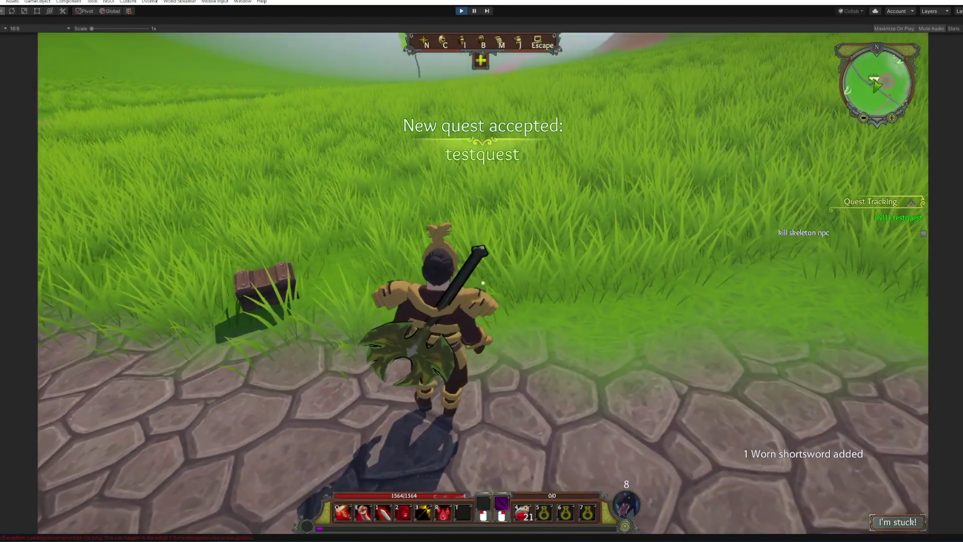
Check the Worn shortsword in the inventory, then run on along the path.
key("d")
key("i")
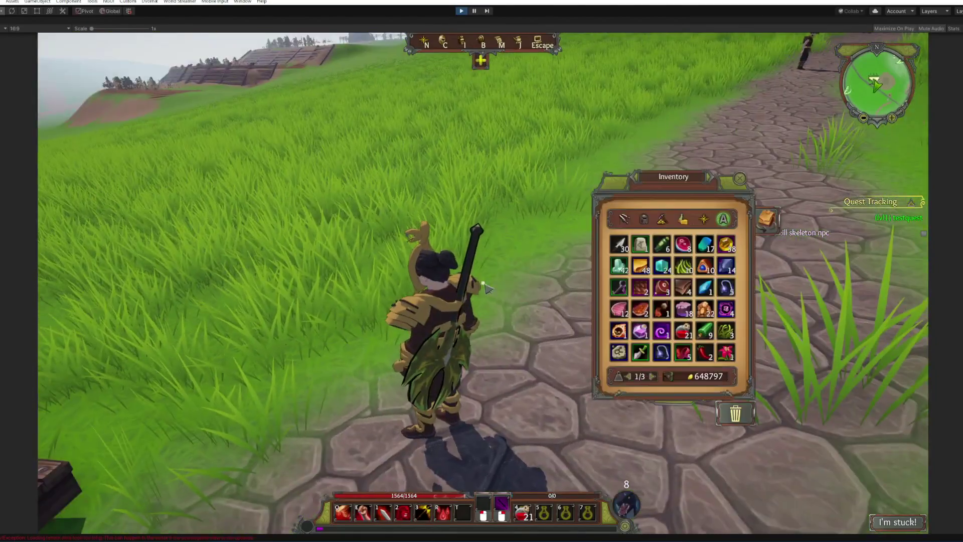
left_click_drag(574, 181, 670, 181)
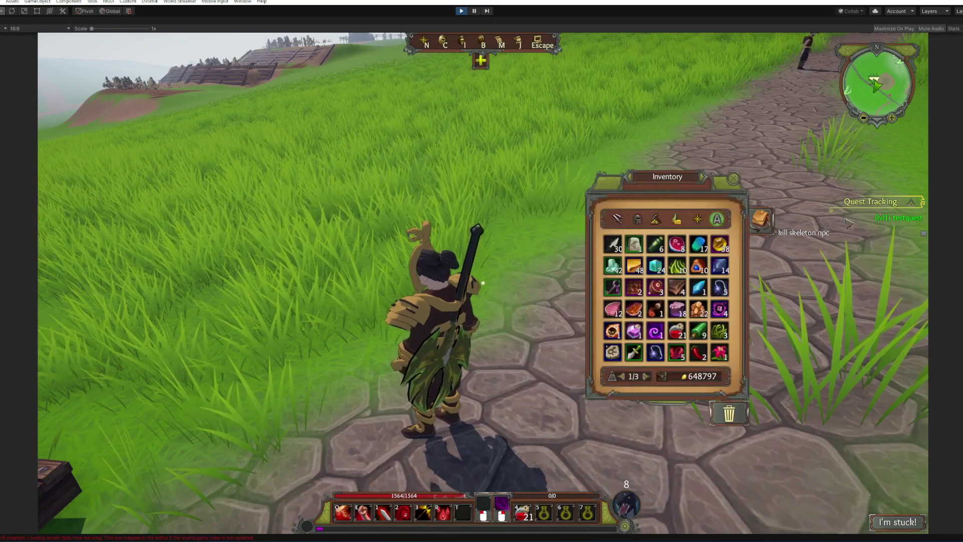
left_click(734, 179)
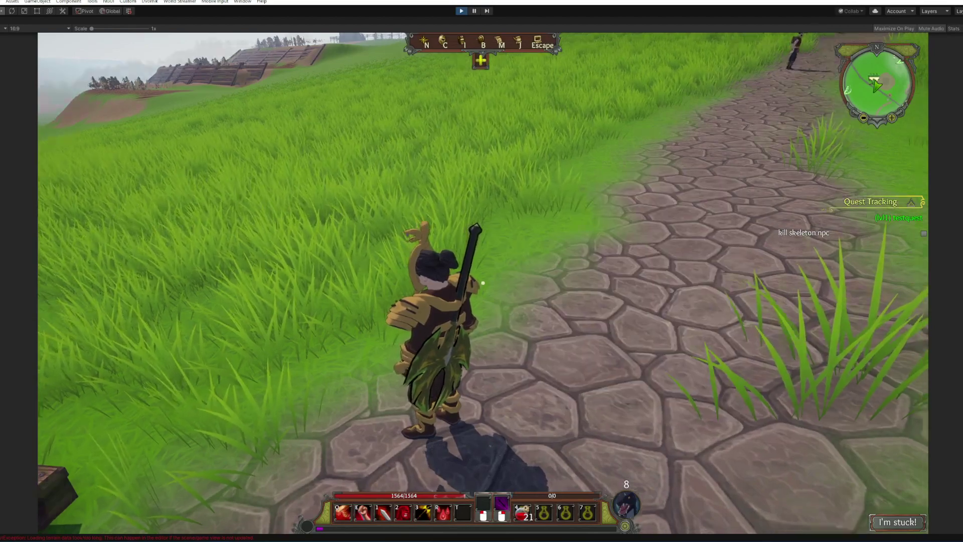
key("d")
key("w")
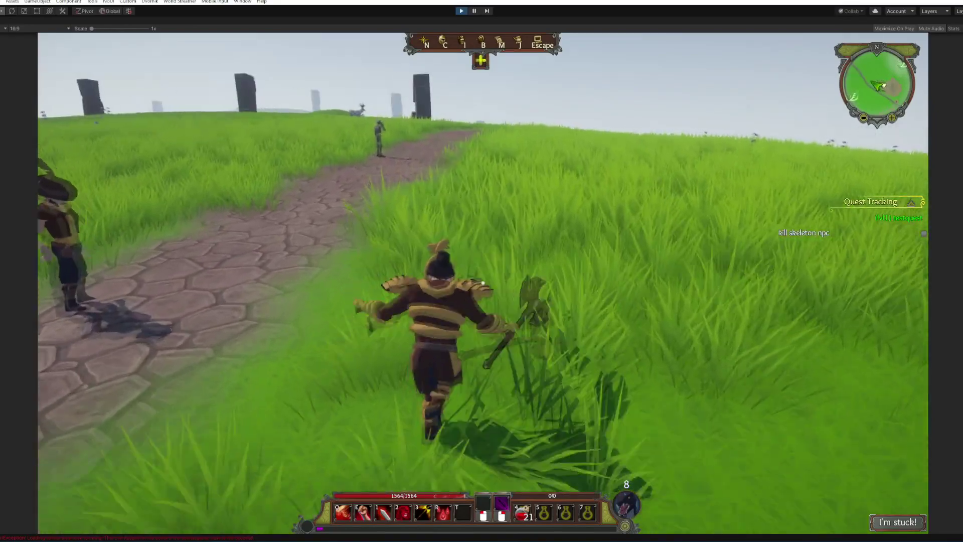
Run up to the killnpc skeleton and strike it repeatedly with critical hits.
key("a")
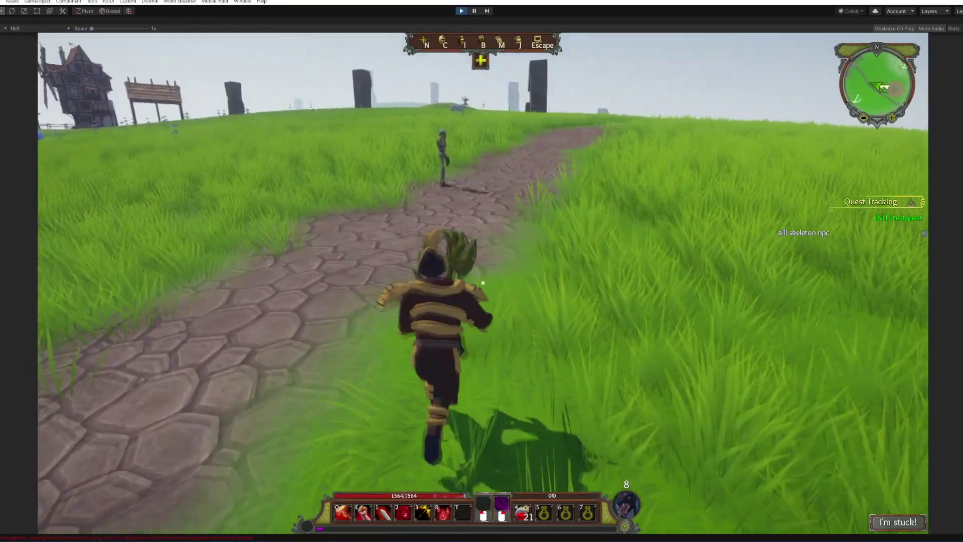
key("a")
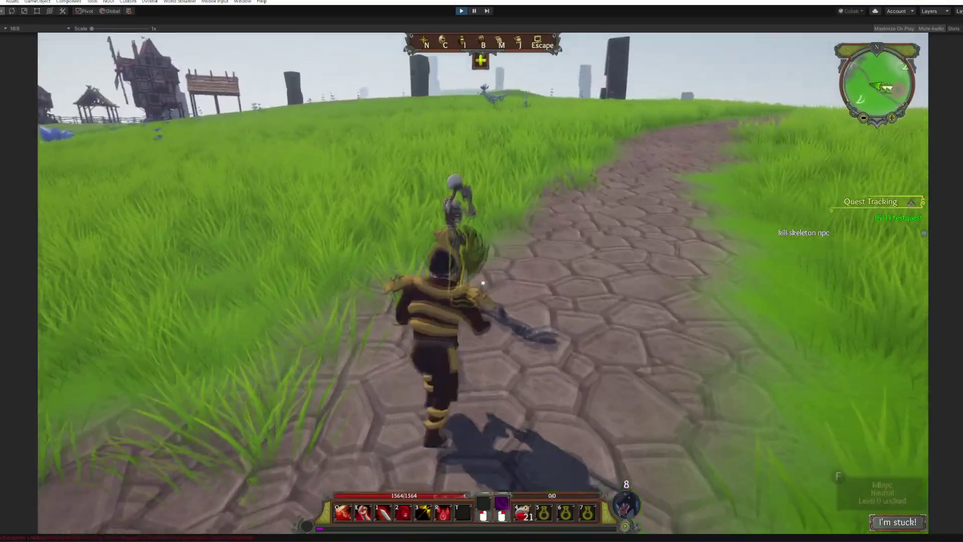
left_click(483, 283)
left_click(483, 283)
key("a")
left_click(483, 283)
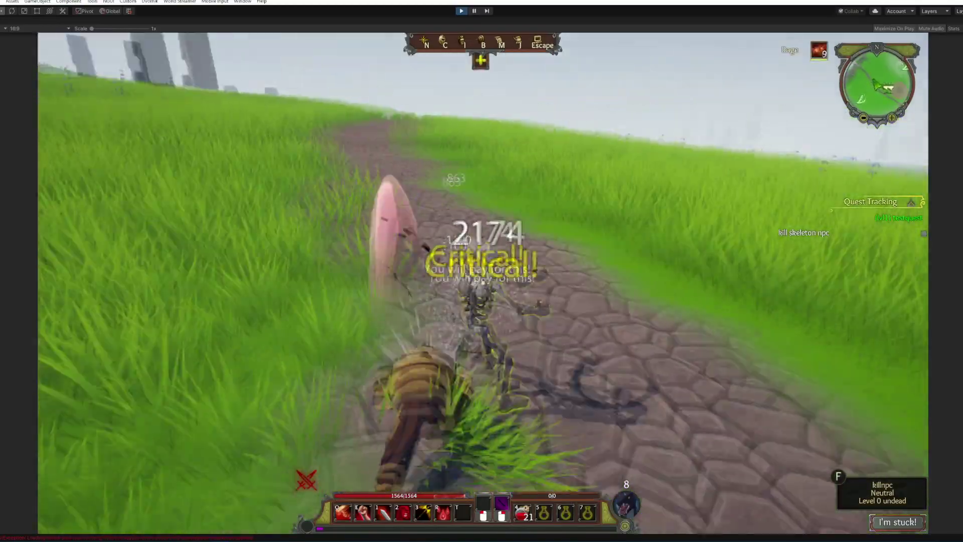
key("a")
left_click(483, 282)
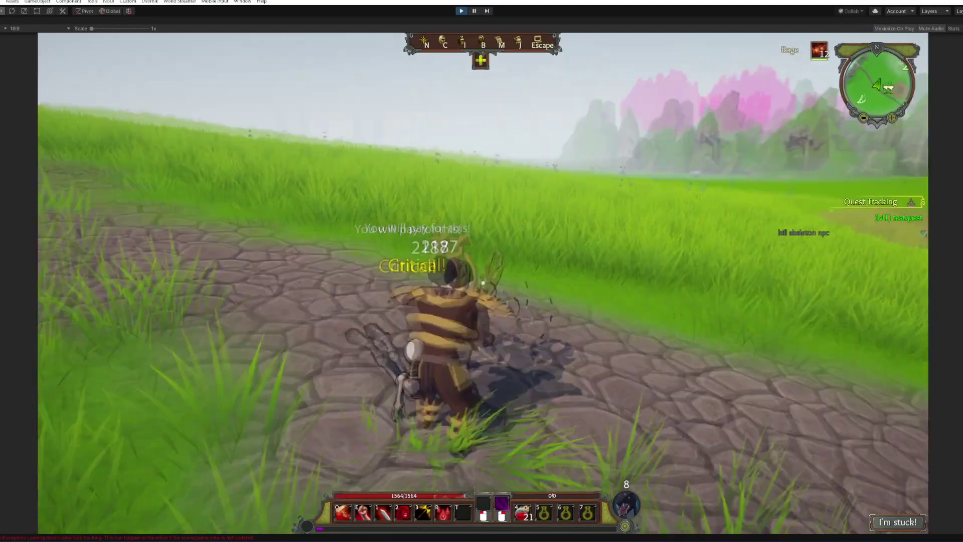
key("a")
Check the inventory, then run back along the stone path toward the delivery NPC.
key("i")
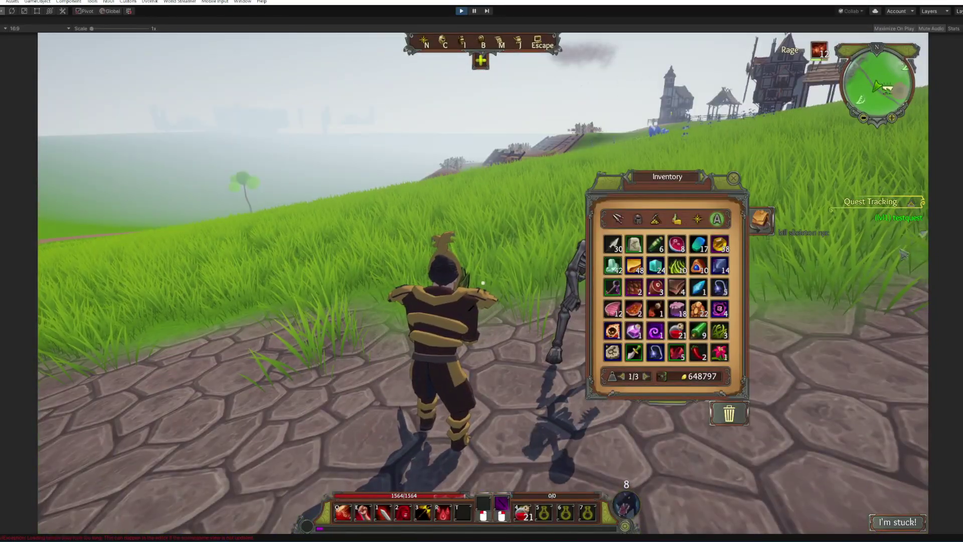
left_click(734, 178)
key("a")
key("w")
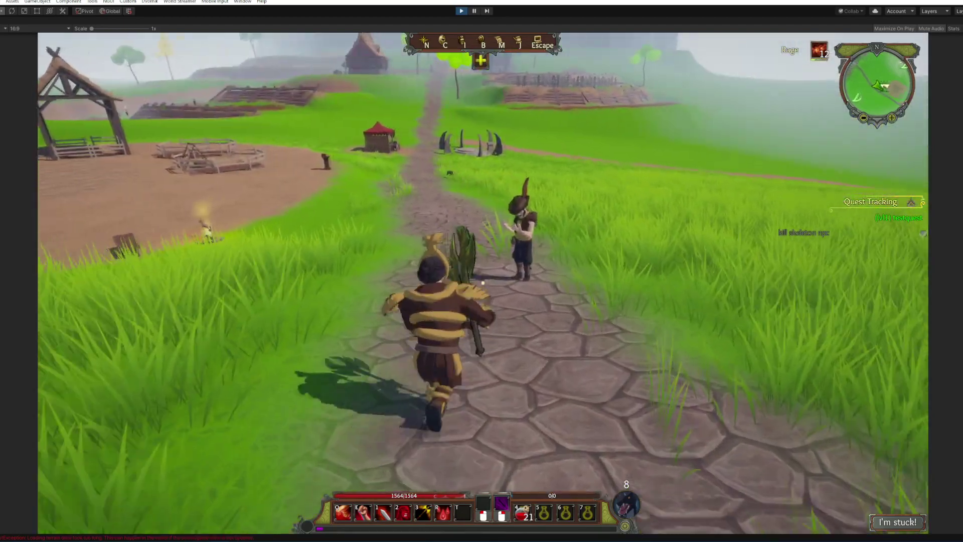
Reach deliverynpc and hand over the item with "here is the item" to complete testquest.
key("d")
key("f")
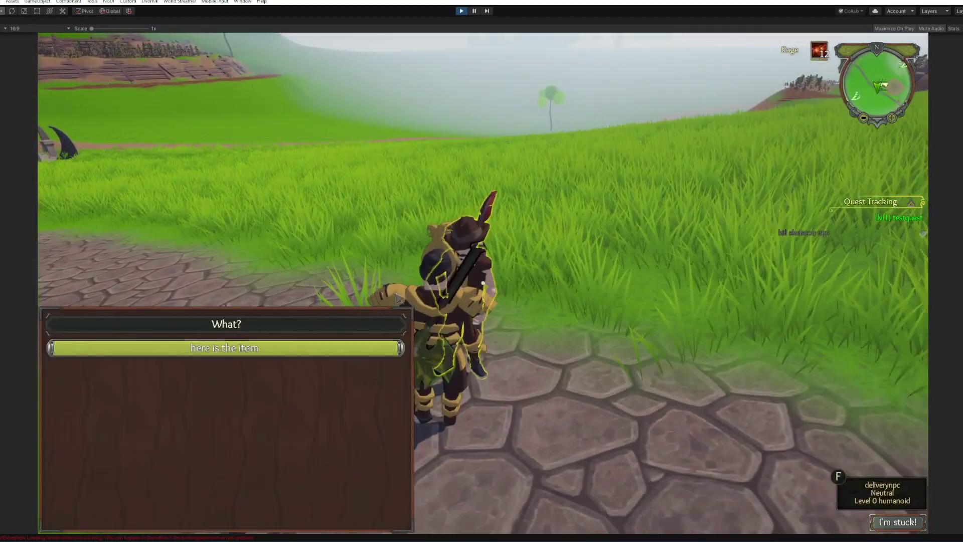
key("d")
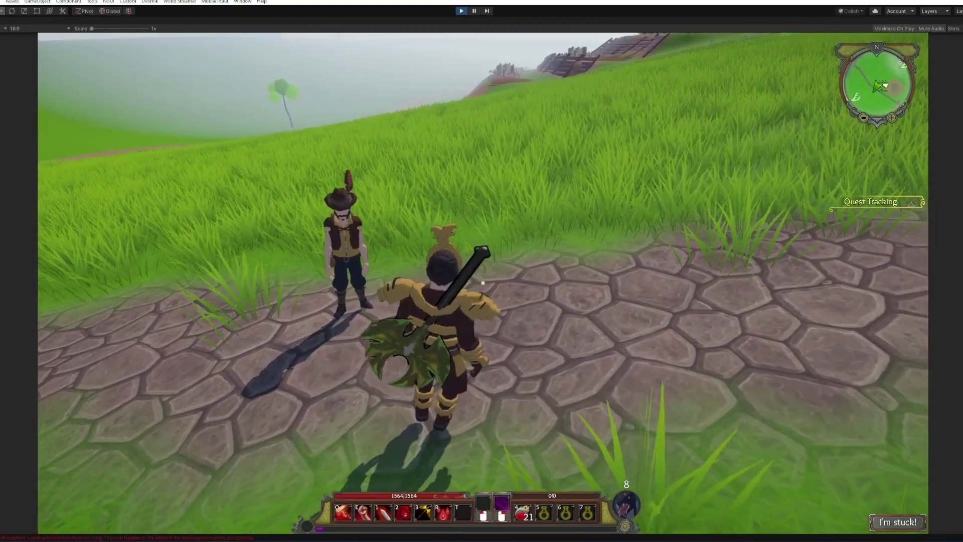
key("a")
Orbit the camera around the village, viewing the fenced yard, castle path and gazebo.
right_click_drag(483, 282, 351, 283)
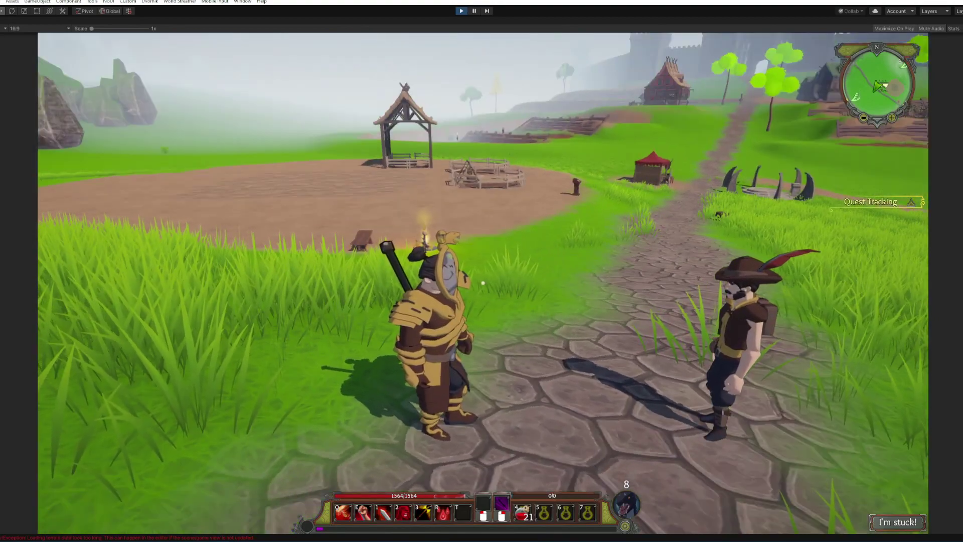
right_click_drag(482, 282, 618, 283)
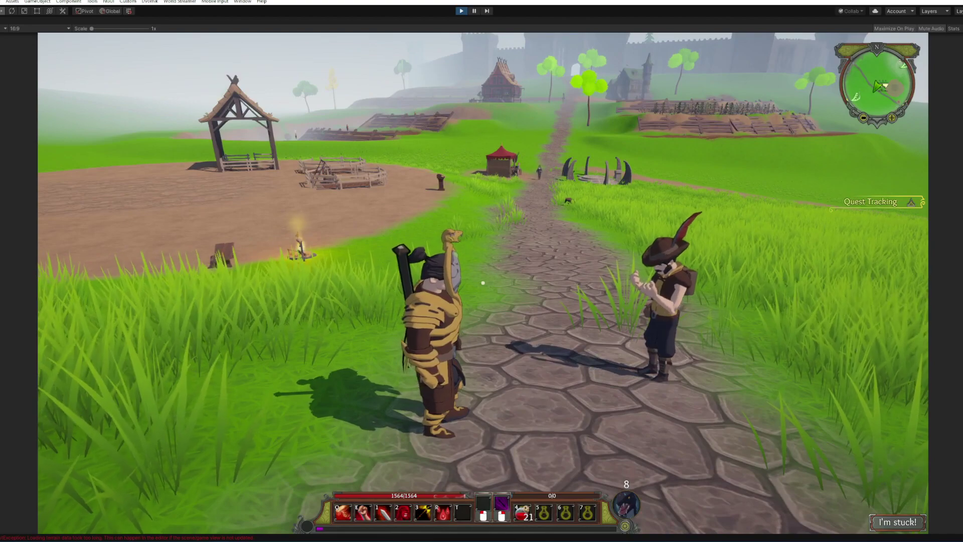
right_click_drag(483, 282, 577, 283)
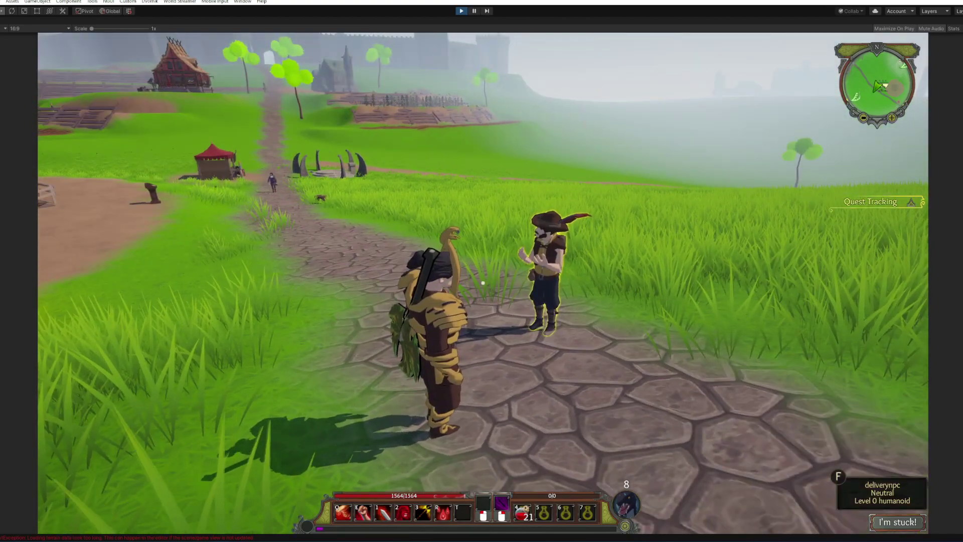
right_click_drag(482, 283, 357, 283)
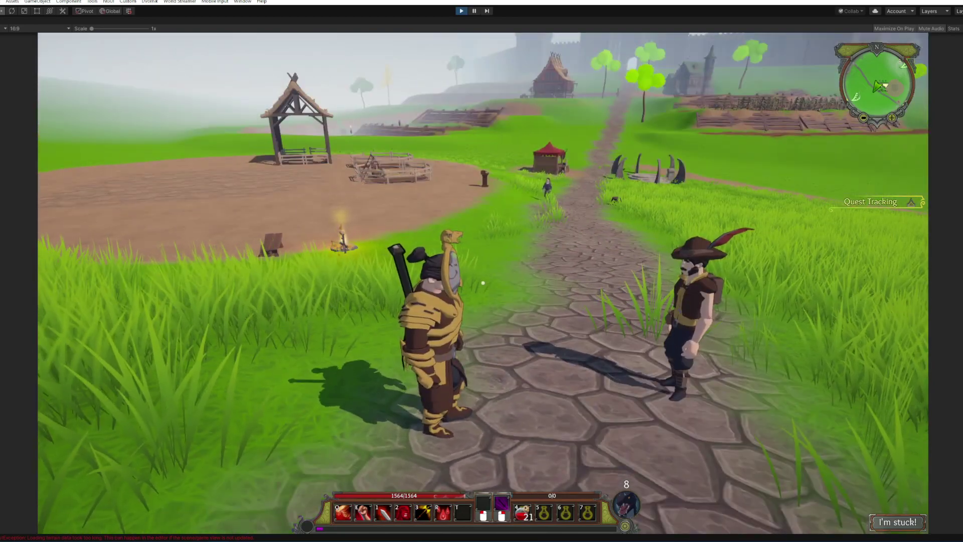
right_click_drag(483, 282, 407, 282)
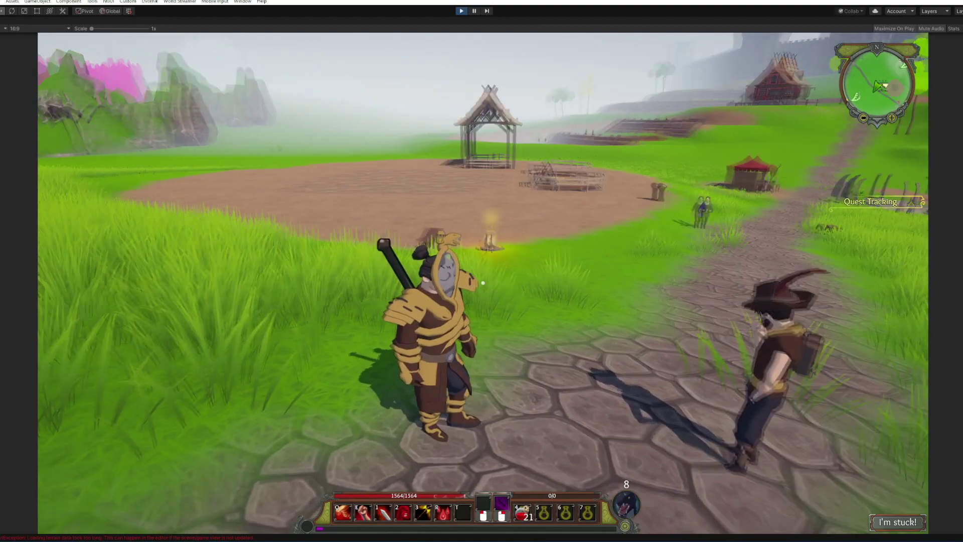
right_click_drag(482, 282, 306, 282)
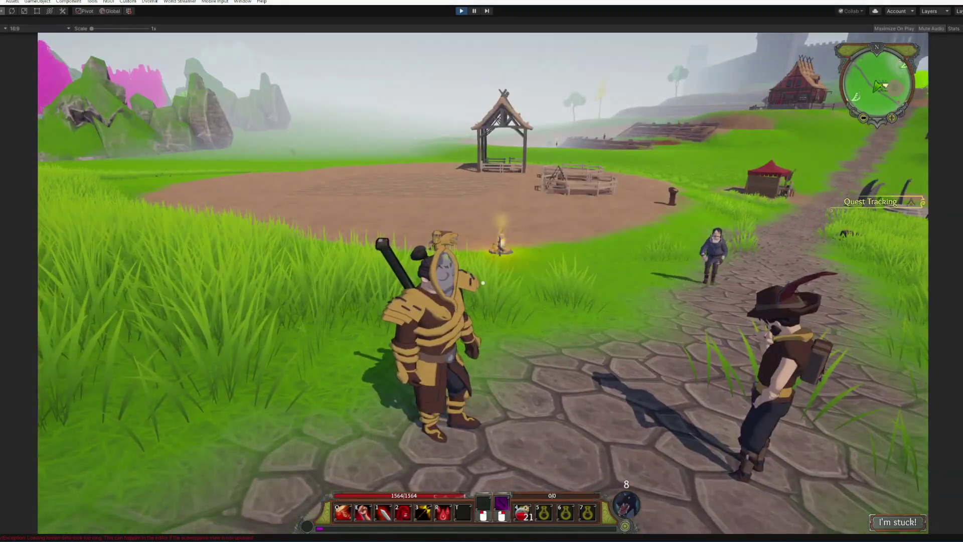